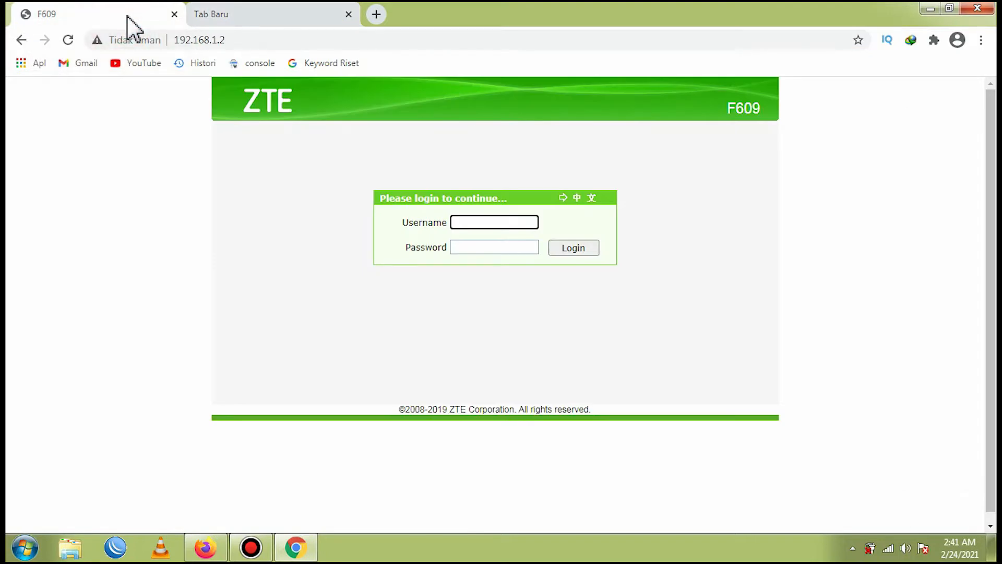
- Open 192.168.1.2 in a new browser tab, then close that duplicate router tab
{"action": "left_click", "coordinate": [245, 10]}
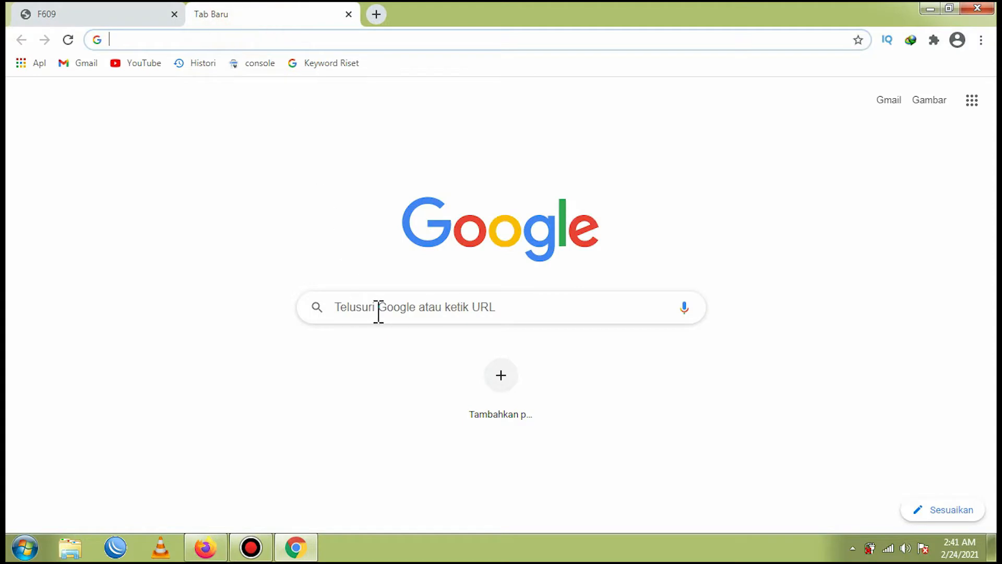
{"action": "left_click", "coordinate": [424, 308]}
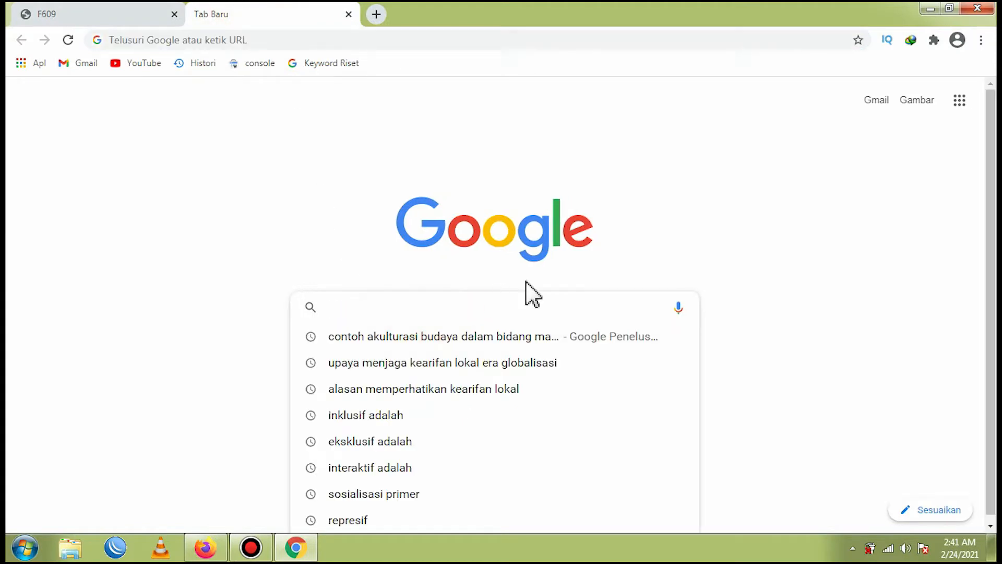
{"action": "type", "text": "192.168"}
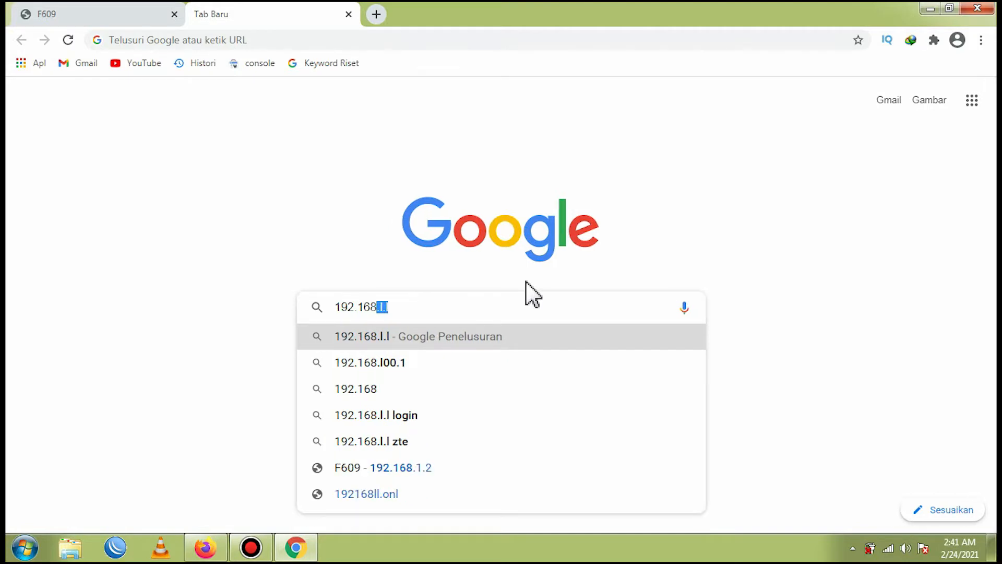
{"action": "type", "text": "."}
{"action": "type", "text": "1.2"}
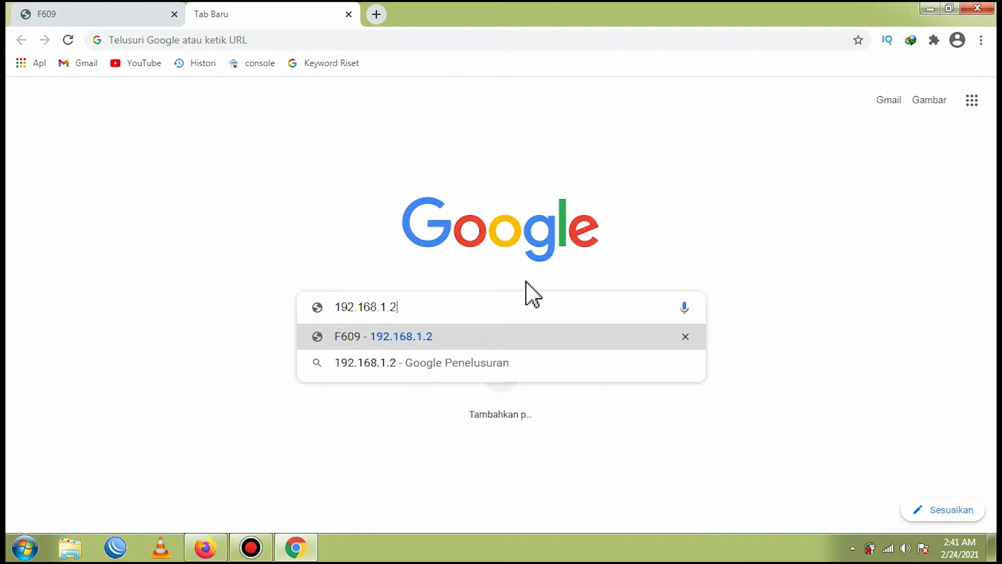
{"action": "key", "text": "Return"}
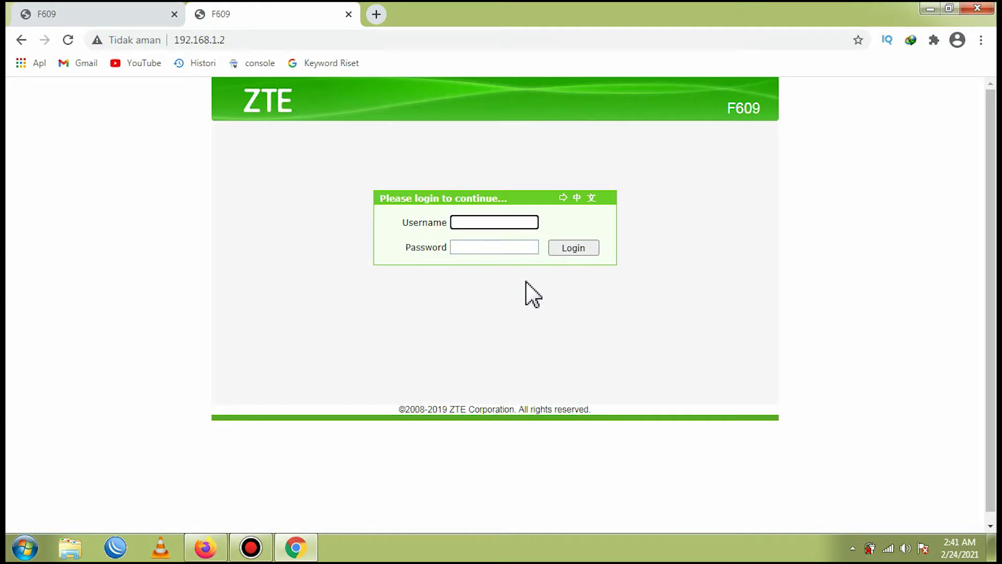
{"action": "left_click", "coordinate": [376, 14]}
{"action": "left_click", "coordinate": [349, 14]}
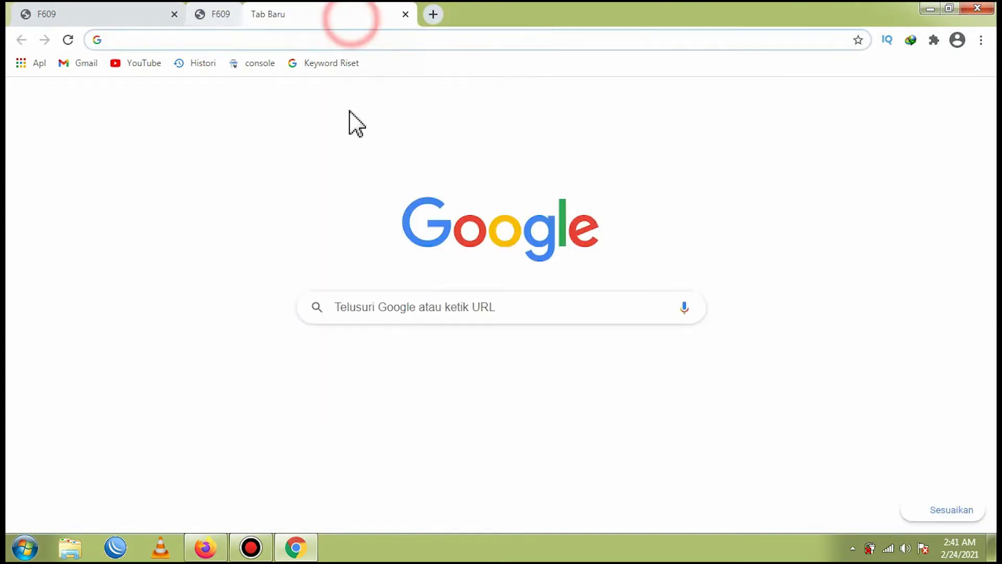
- Open 192.168.1.1 in the new tab to view its RouterOS login page, then close the tab
{"action": "left_click", "coordinate": [417, 295]}
{"action": "left_click", "coordinate": [416, 297]}
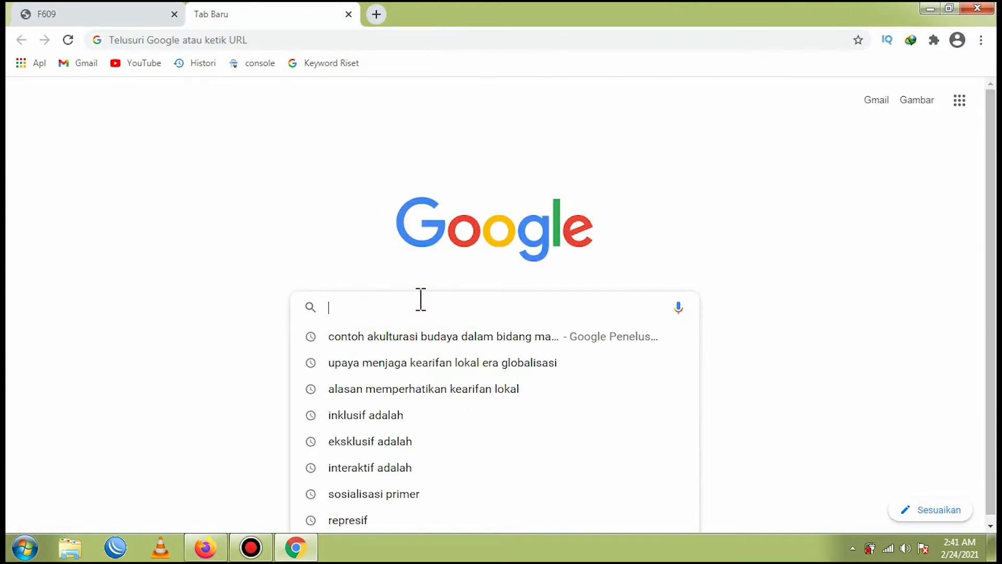
{"action": "type", "text": "192.168."}
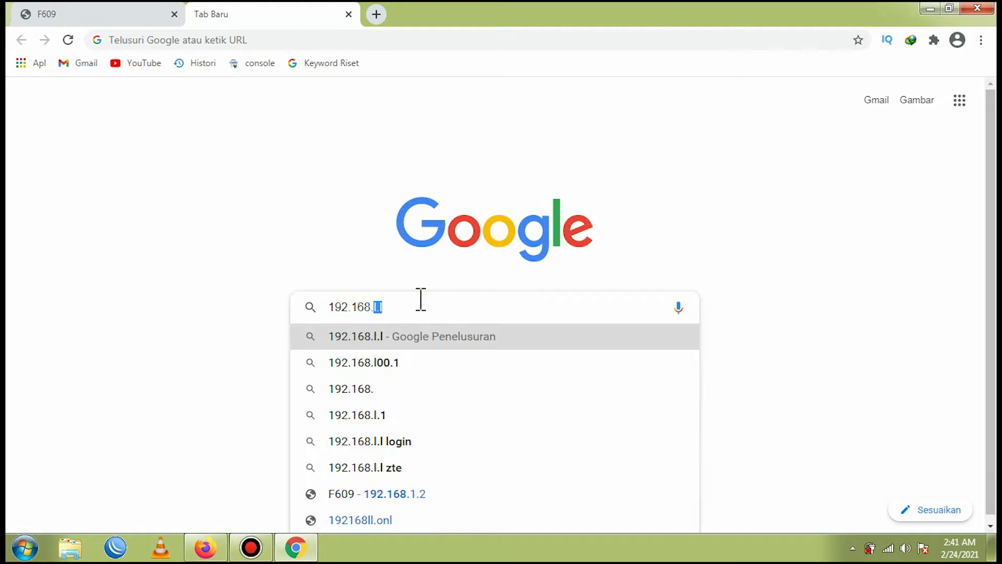
{"action": "type", "text": "1.1"}
{"action": "key", "text": "Return"}
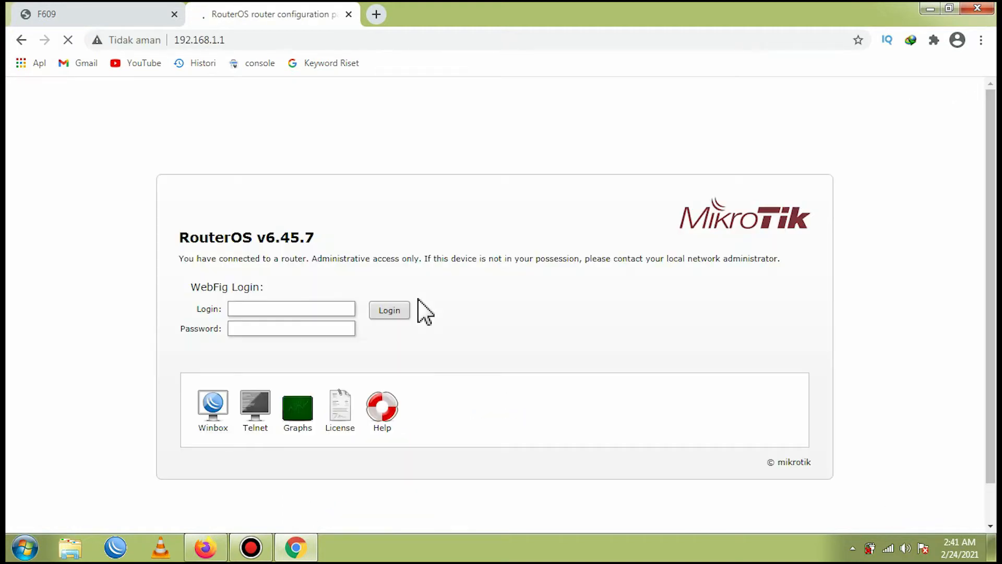
{"action": "left_click", "coordinate": [348, 14]}
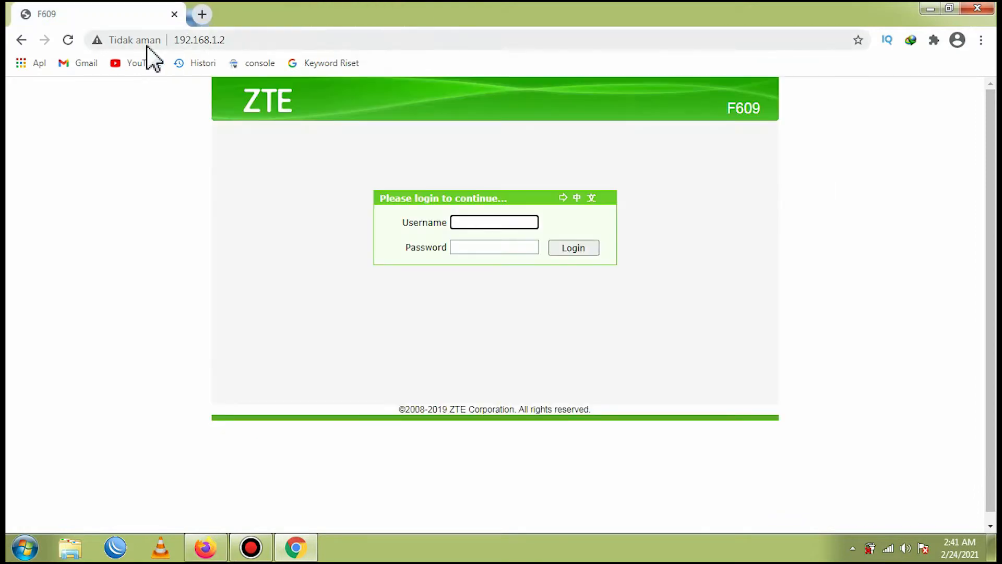
- Log in to the ZTE F609 router page with username admin and the account password
{"action": "left_click", "coordinate": [235, 41]}
{"action": "left_click", "coordinate": [287, 40]}
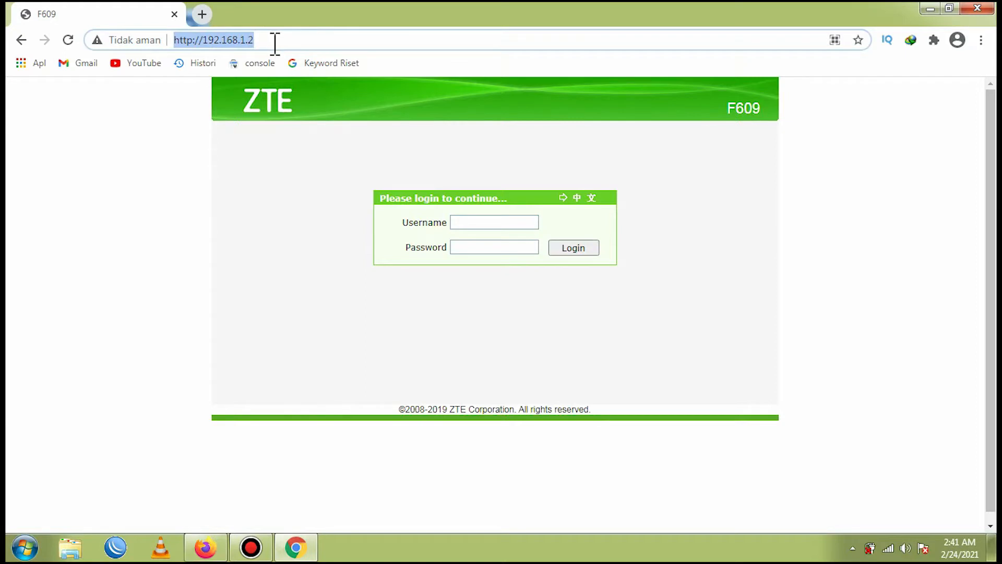
{"action": "left_click", "coordinate": [284, 158]}
{"action": "left_click", "coordinate": [506, 221]}
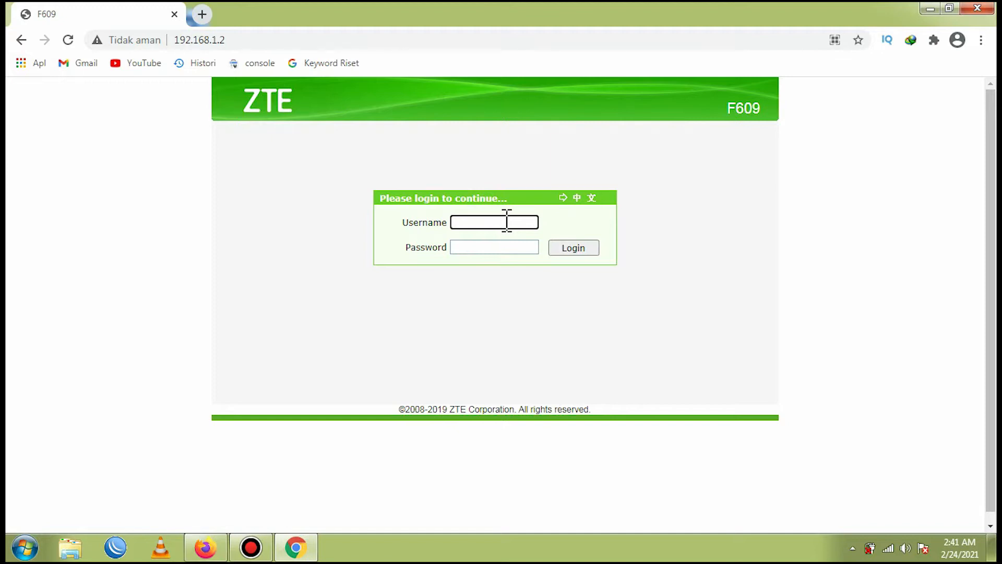
{"action": "type", "text": "admin"}
{"action": "key", "text": "Tab"}
{"action": "type", "text": "*******"}
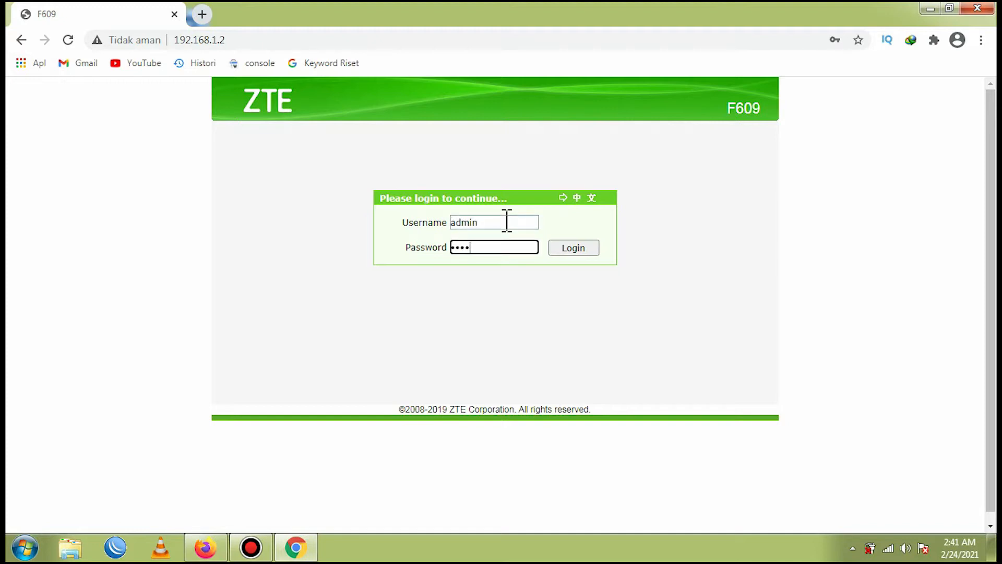
{"action": "type", "text": "*****"}
{"action": "key", "text": "Return"}
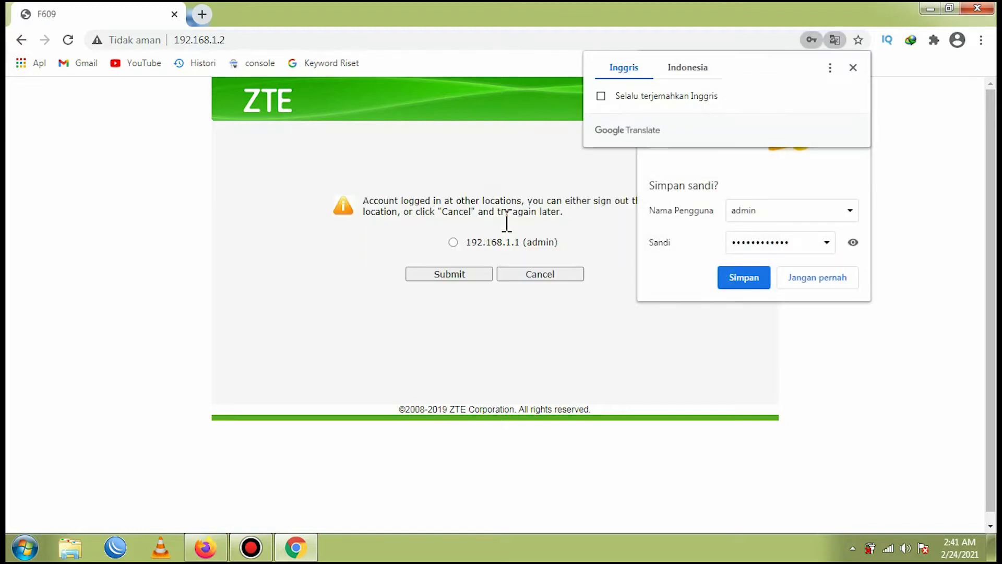
- Choose the existing 192.168.1.1 (admin) session to sign out, submit, and dismiss the browser's save-password offer
{"action": "left_click", "coordinate": [452, 242]}
{"action": "left_click", "coordinate": [463, 275]}
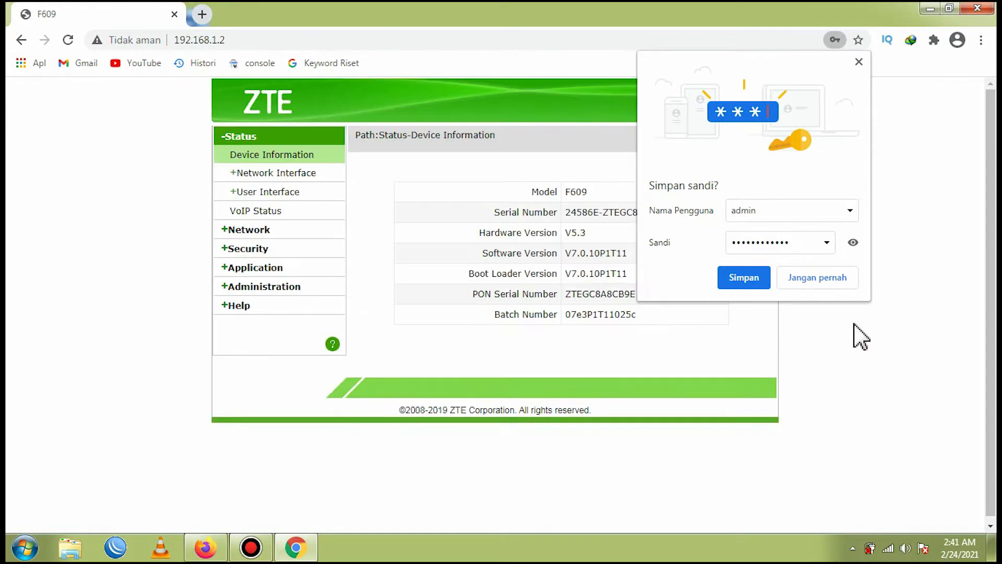
{"action": "left_click", "coordinate": [858, 62]}
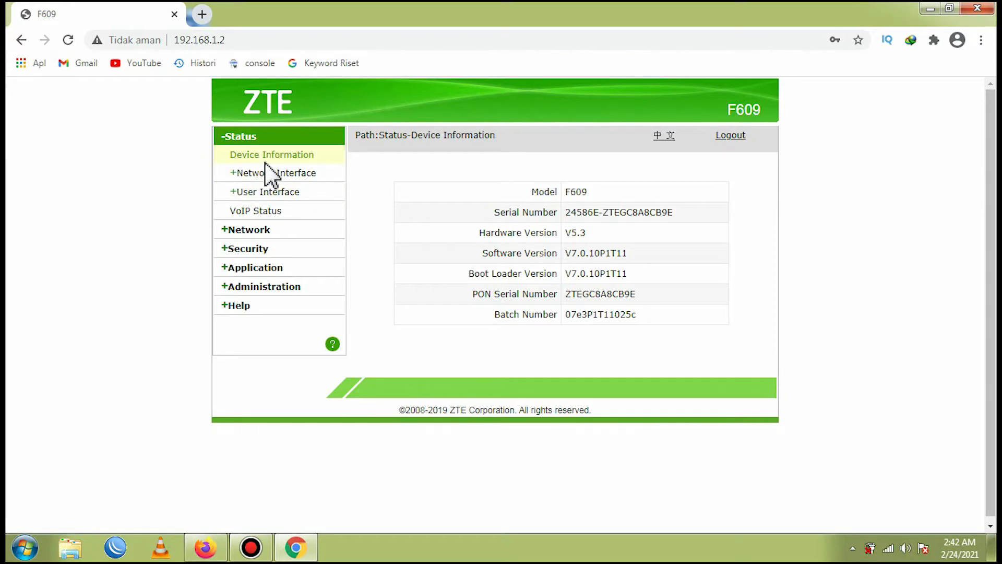
- Open the WLAN Security settings under Network, passing through the WLAN SSID Settings page
{"action": "left_click", "coordinate": [257, 230]}
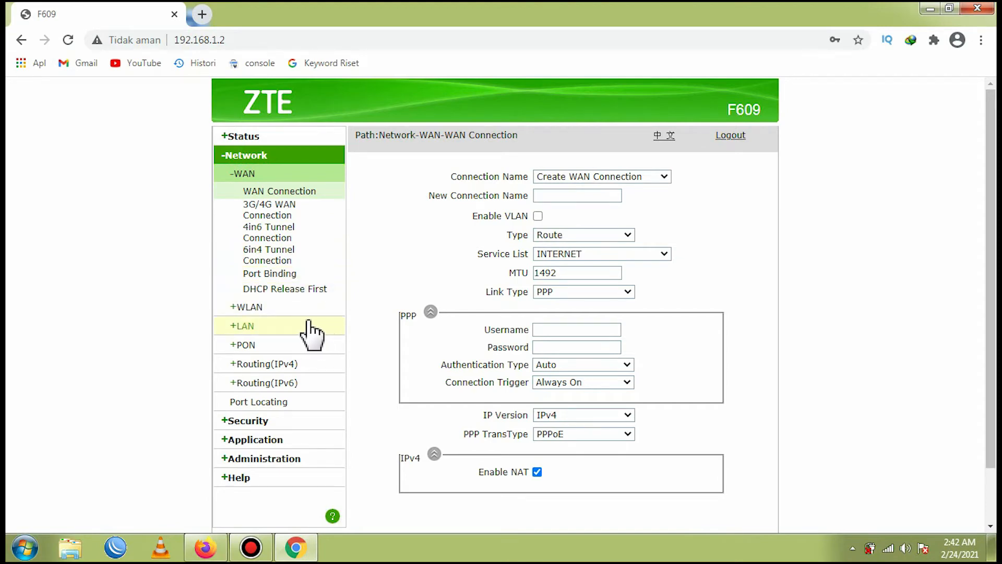
{"action": "left_click", "coordinate": [273, 420]}
{"action": "left_click", "coordinate": [261, 155]}
{"action": "left_click", "coordinate": [260, 309]}
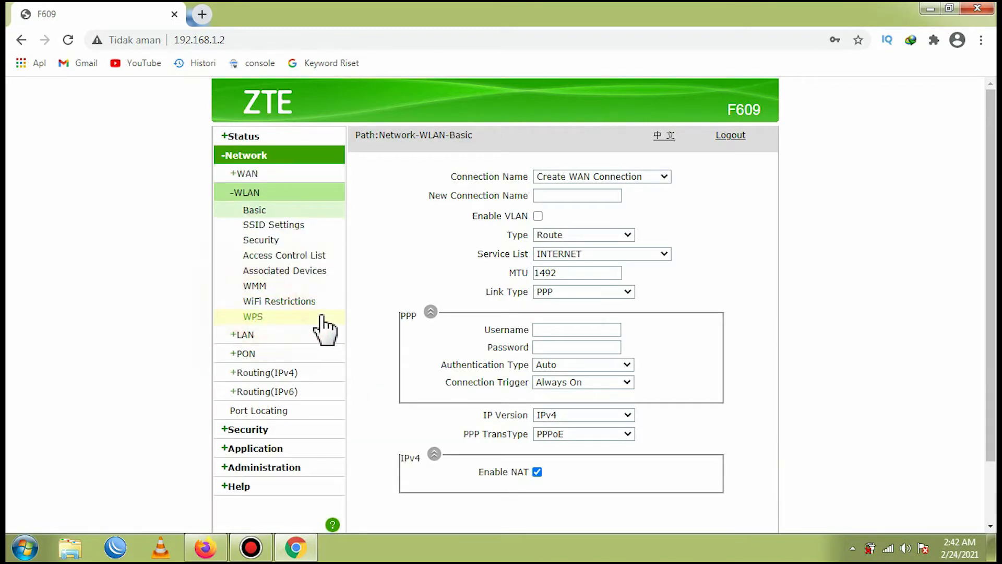
{"action": "left_click", "coordinate": [291, 225]}
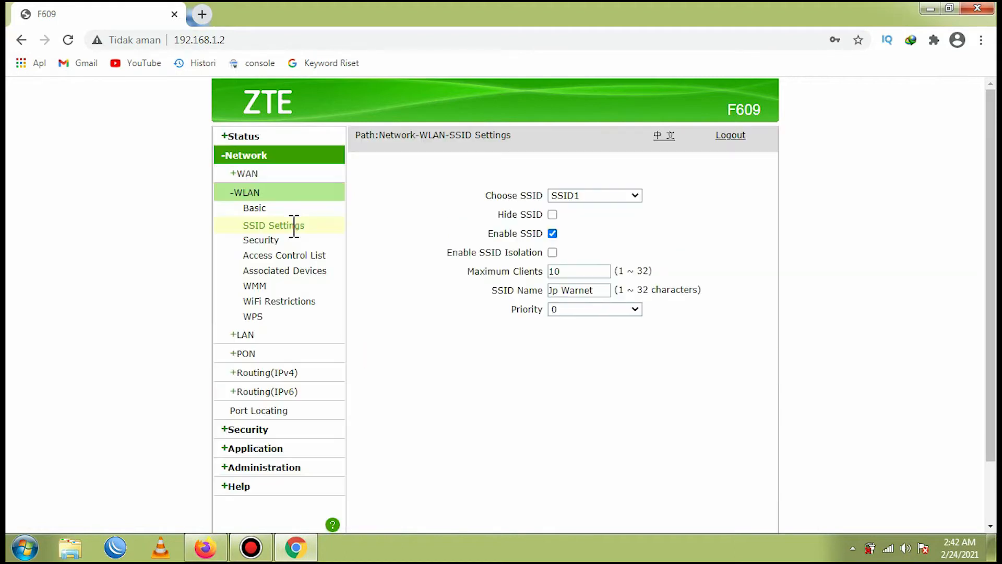
{"action": "left_click", "coordinate": [265, 241]}
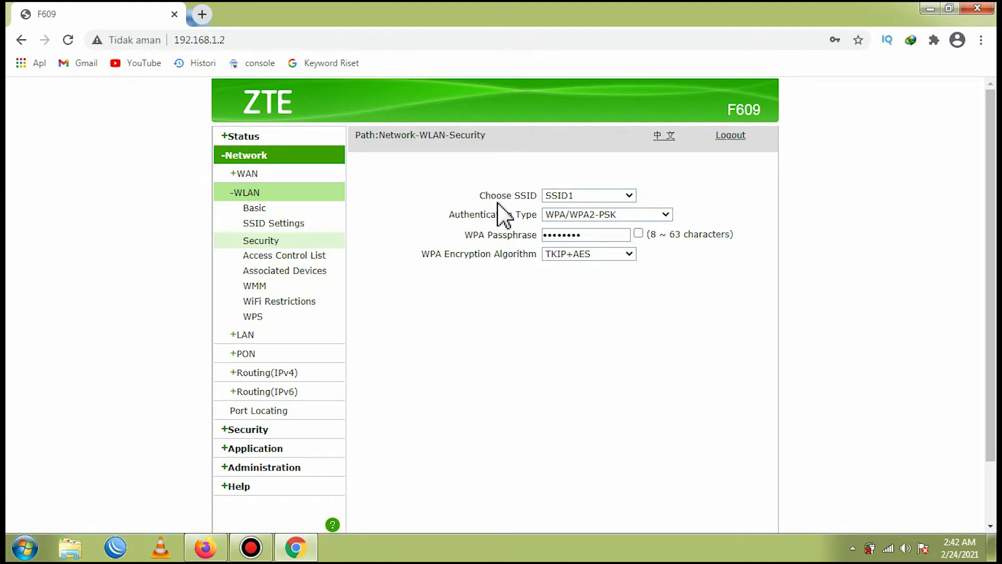
- Examine the SSID1 authentication type and WPA encryption algorithm options, dismissing the Windows color-scheme prompts
{"action": "left_click", "coordinate": [587, 198]}
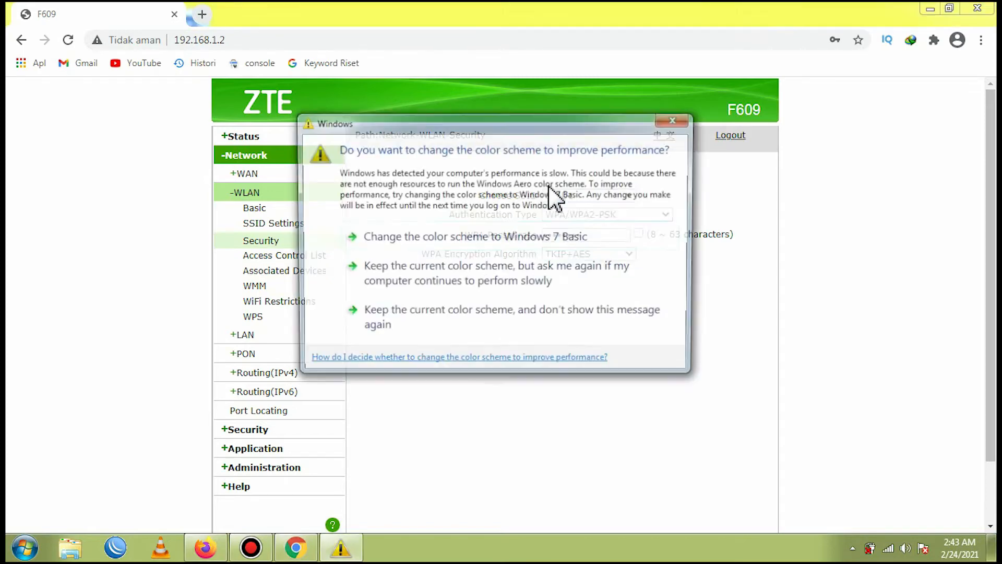
{"action": "left_click", "coordinate": [670, 121]}
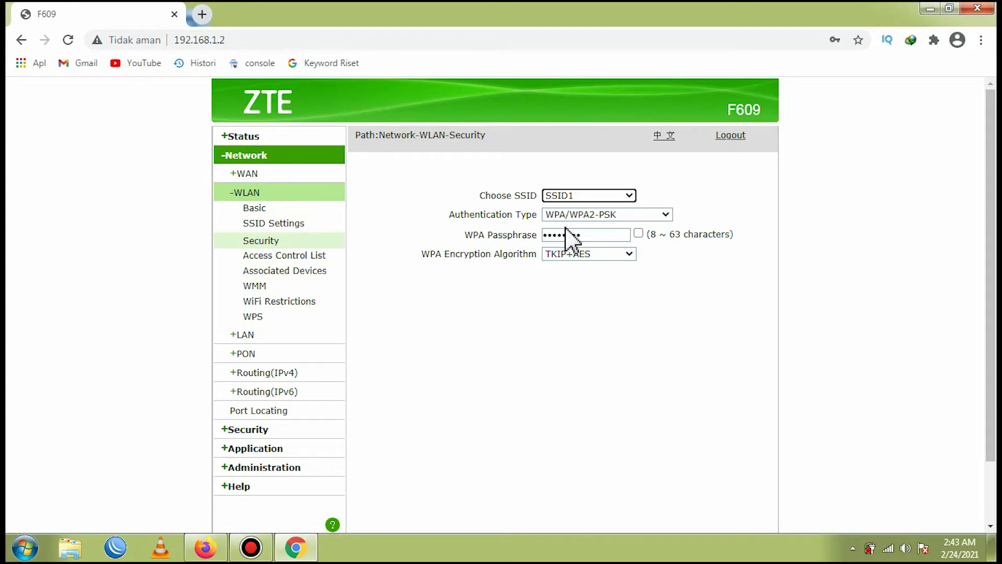
{"action": "left_click", "coordinate": [592, 215]}
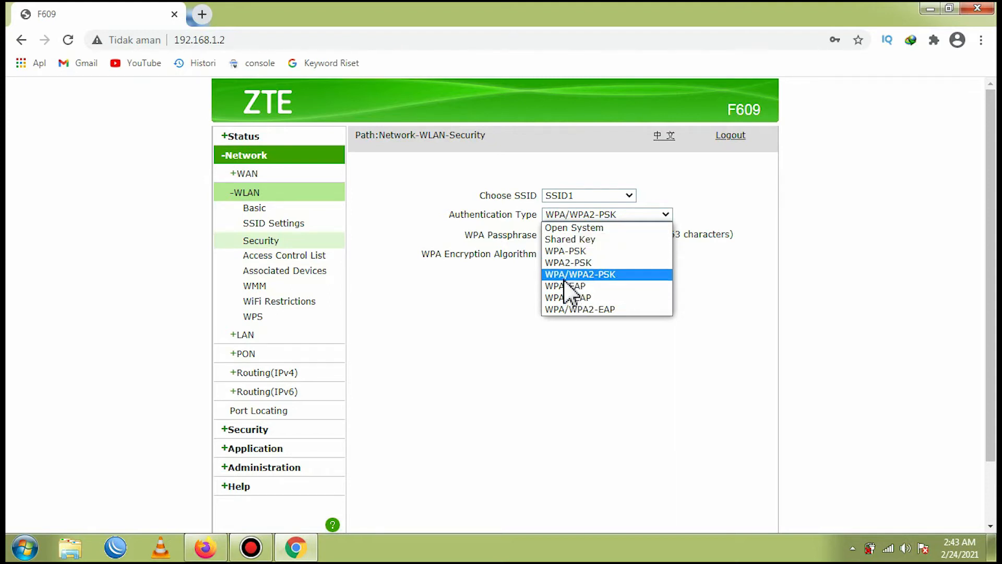
{"action": "left_click", "coordinate": [597, 278]}
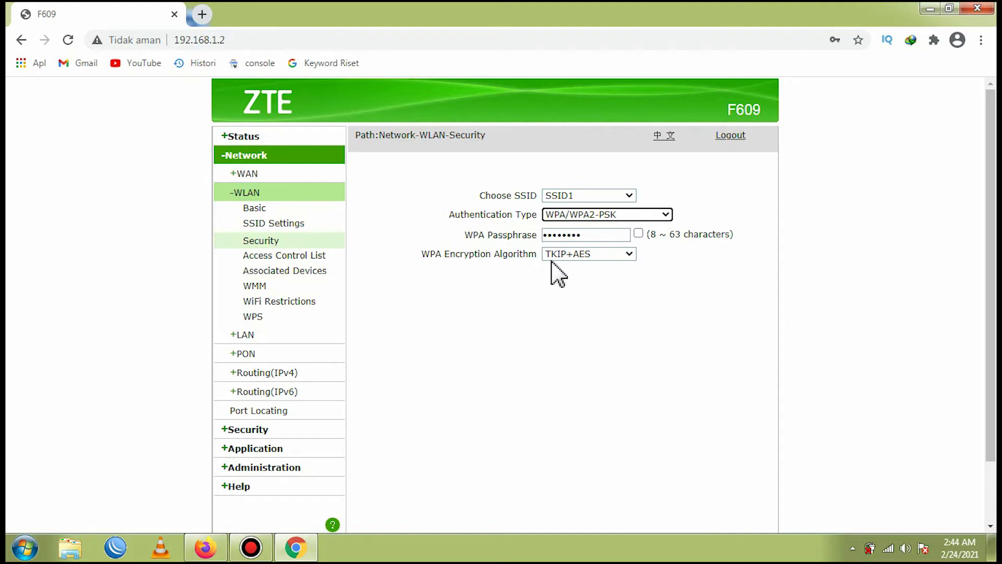
{"action": "left_click", "coordinate": [574, 256]}
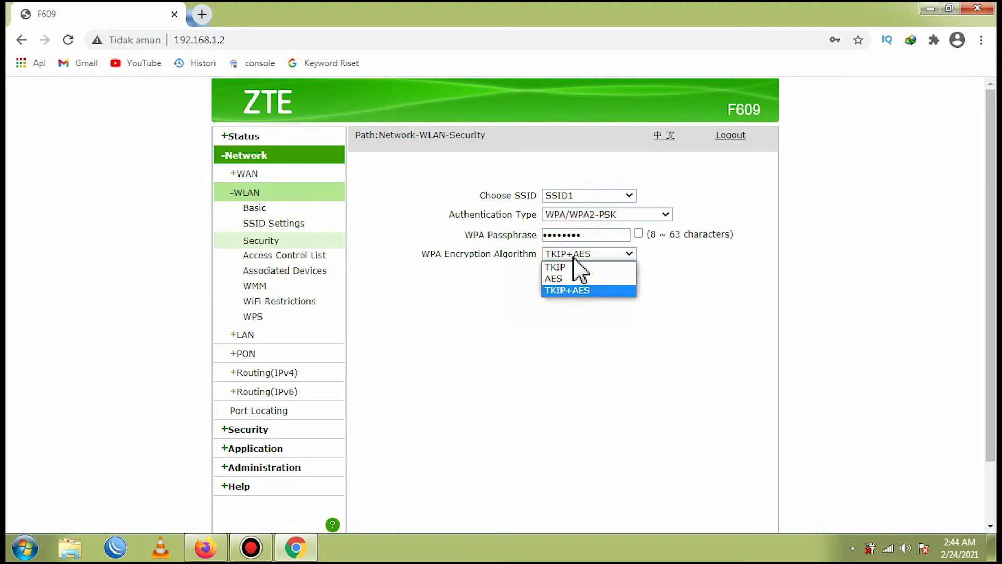
{"action": "left_click", "coordinate": [581, 292]}
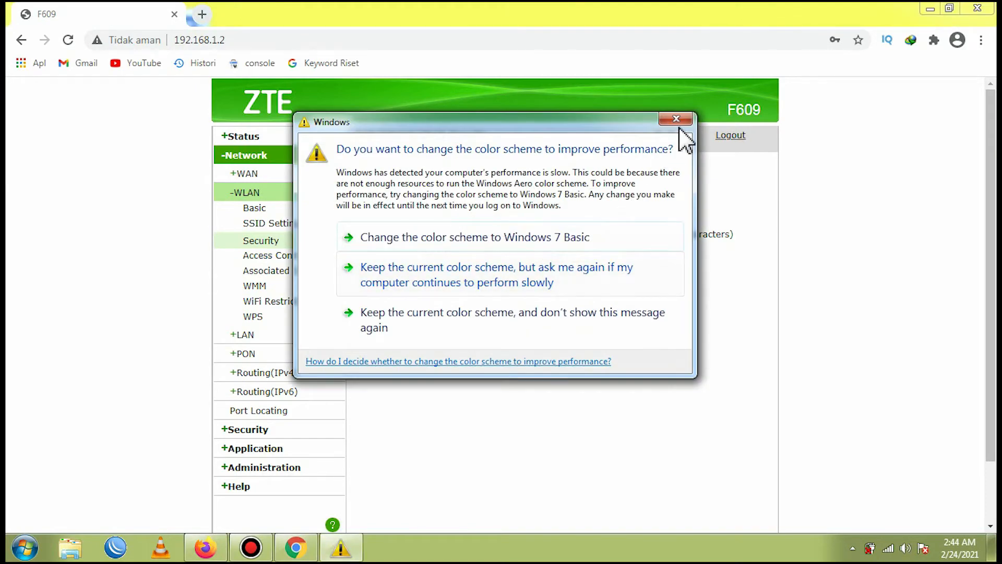
{"action": "left_click", "coordinate": [676, 120]}
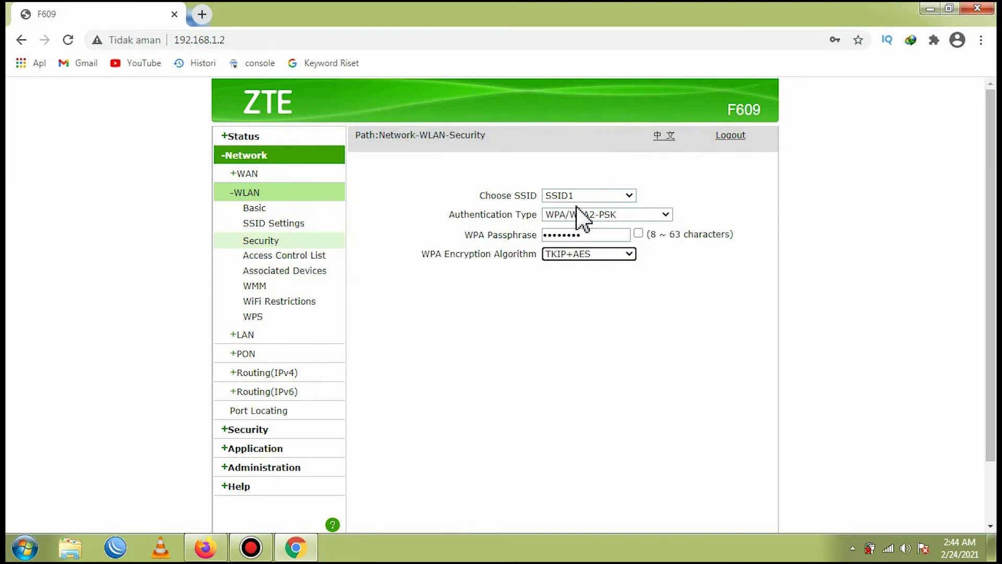
{"action": "left_click", "coordinate": [594, 253]}
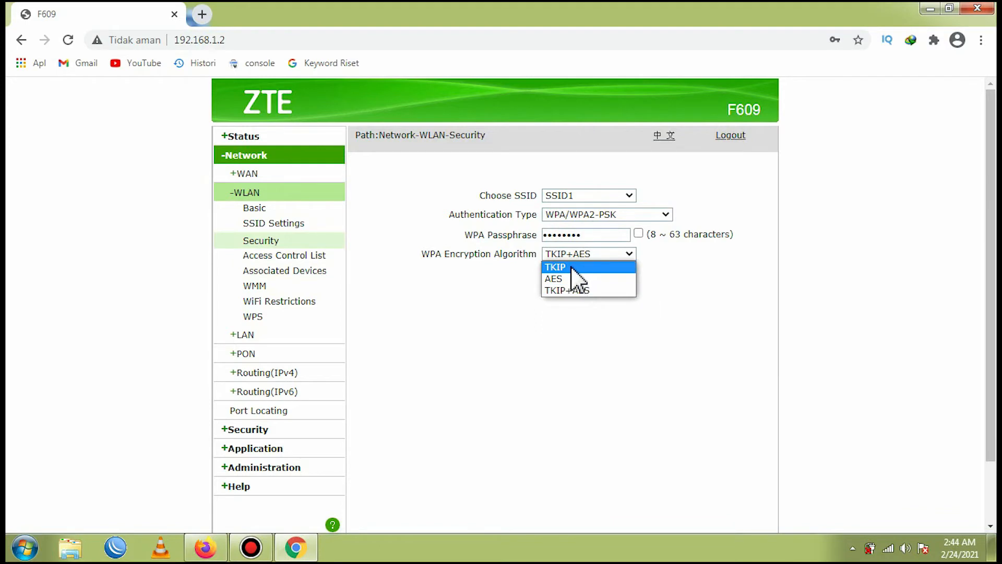
{"action": "left_click", "coordinate": [666, 292]}
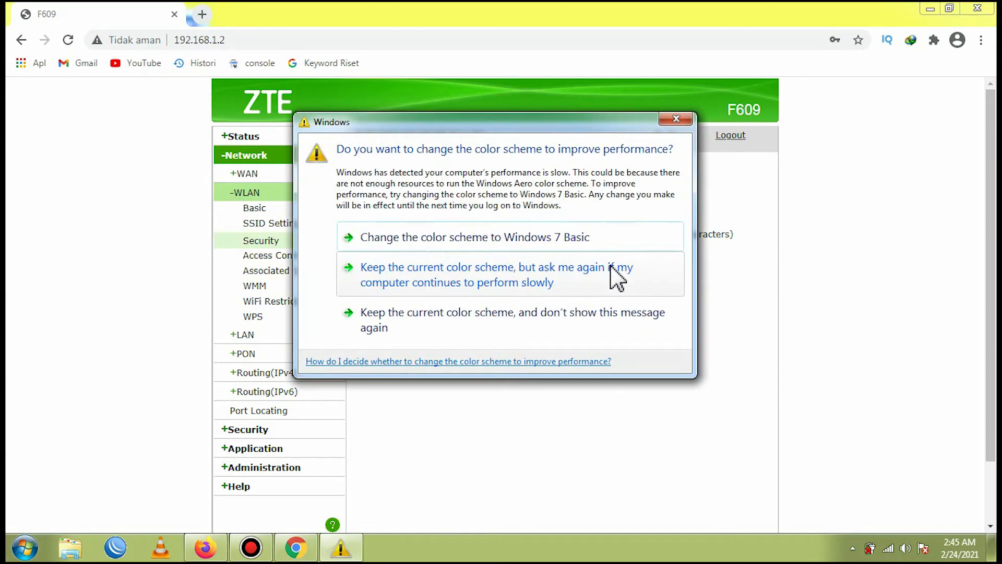
{"action": "left_click", "coordinate": [676, 119]}
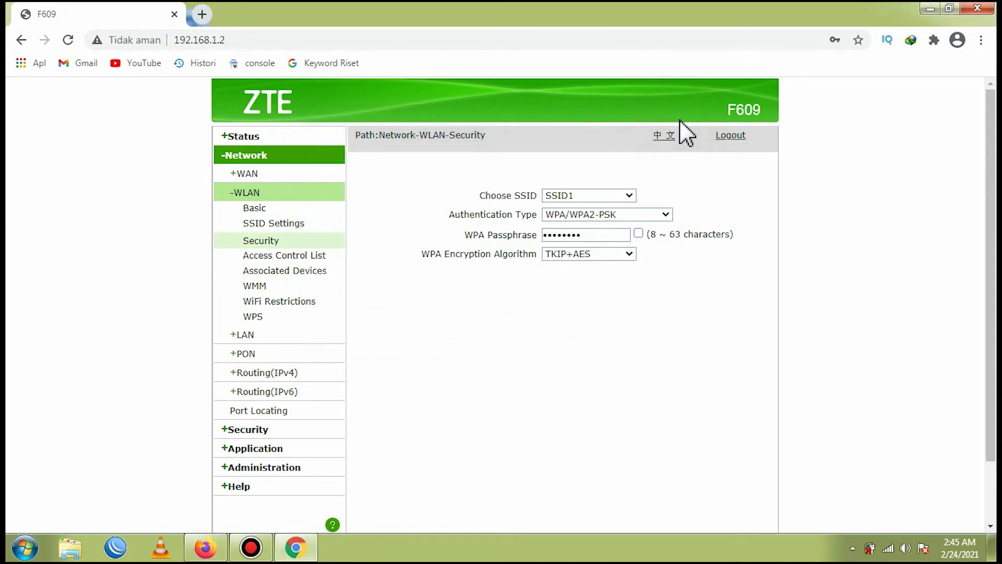
- Open the WLAN Access Control List page and examine the SSID and Mode options
{"action": "left_click", "coordinate": [299, 256]}
{"action": "scroll", "coordinate": [472, 248], "scroll_direction": "down", "scroll_amount": 2}
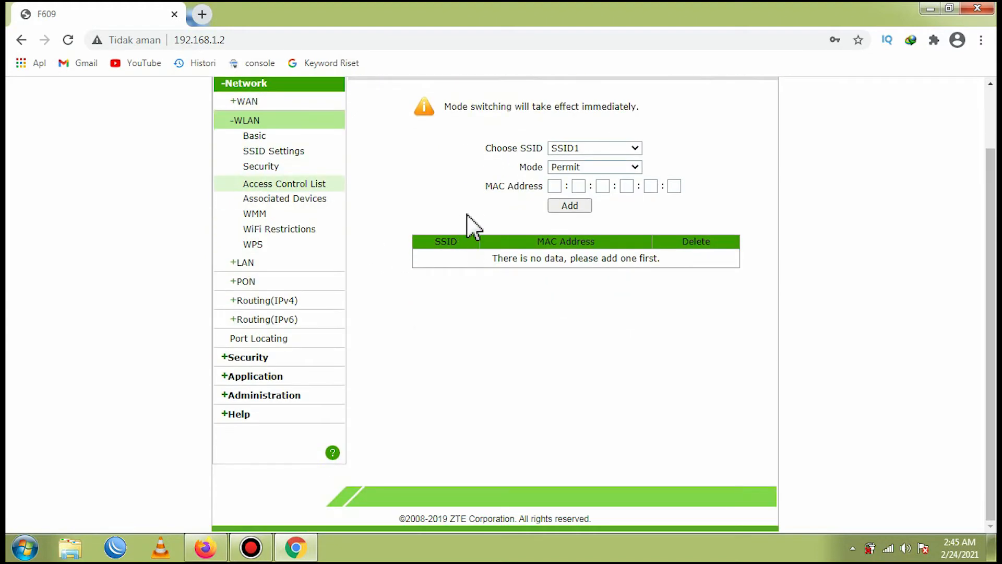
{"action": "left_click", "coordinate": [588, 167]}
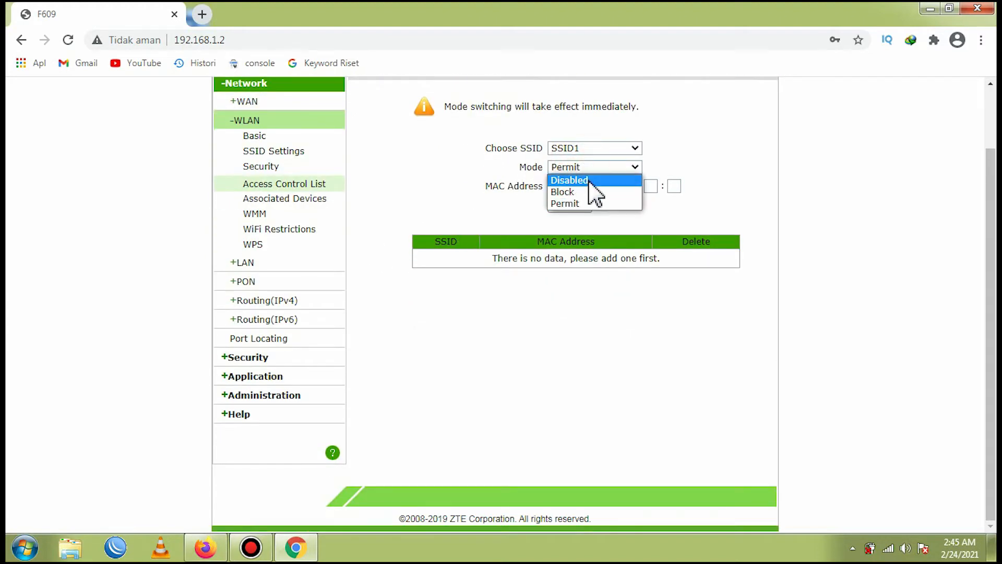
{"action": "left_click", "coordinate": [464, 186]}
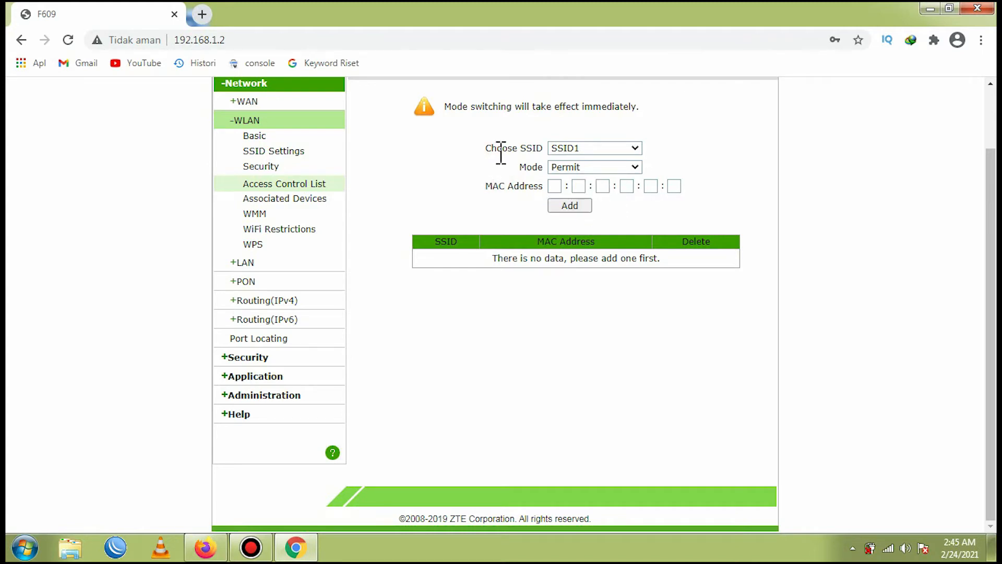
{"action": "left_click", "coordinate": [595, 149]}
{"action": "left_click", "coordinate": [576, 161]}
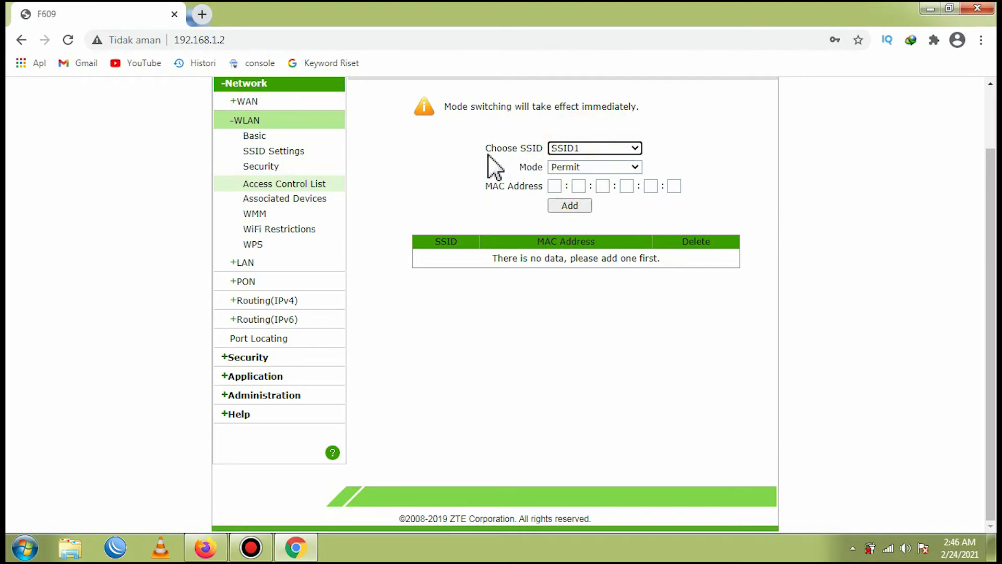
{"action": "left_click", "coordinate": [577, 168]}
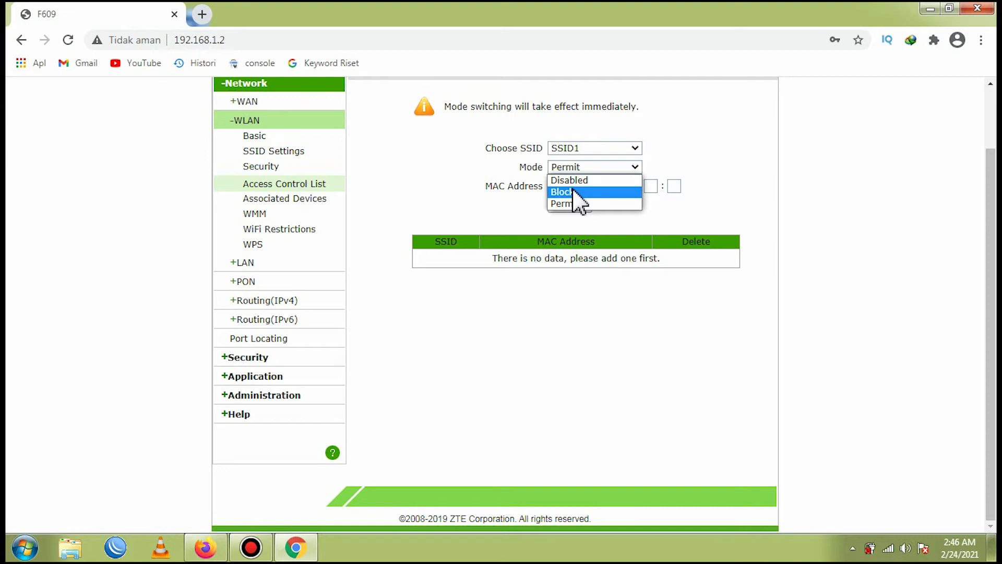
{"action": "left_click", "coordinate": [510, 214]}
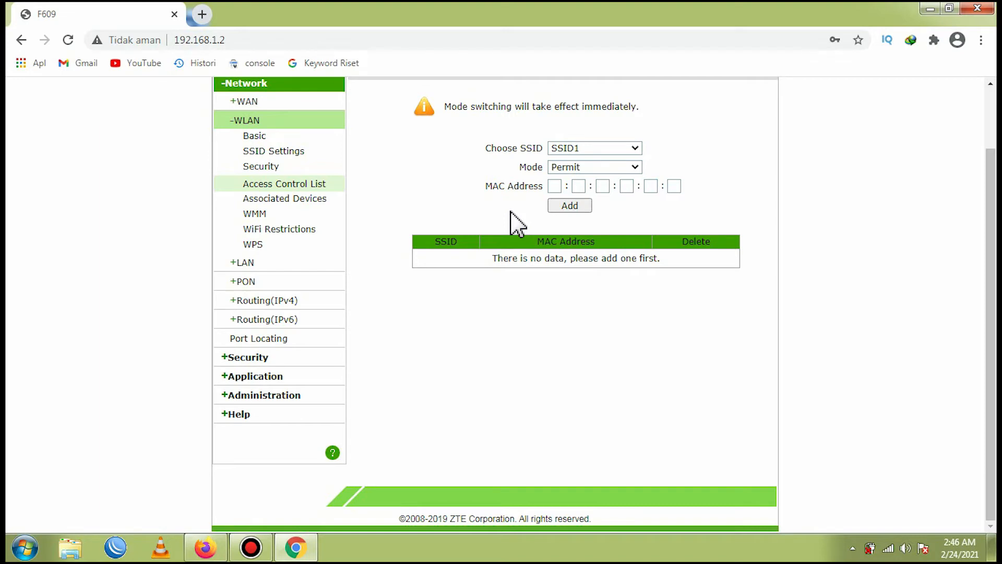
- Copy the Galaxy-J5-2016 client's MAC address from the LAN DHCP Server allocated address table
{"action": "left_click", "coordinate": [243, 262]}
{"action": "scroll", "coordinate": [517, 320], "scroll_direction": "down", "scroll_amount": 1}
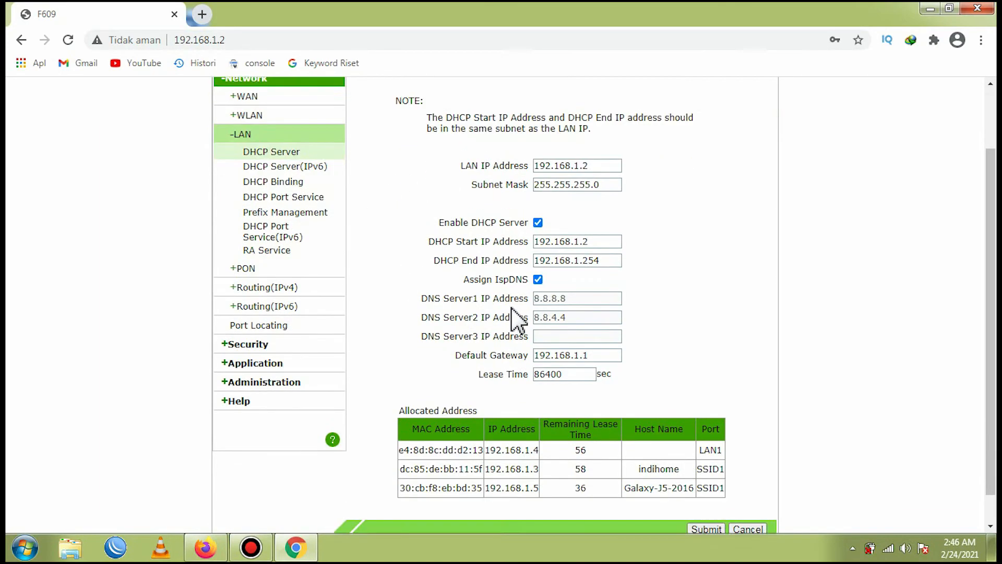
{"action": "scroll", "coordinate": [519, 320], "scroll_direction": "down", "scroll_amount": 1}
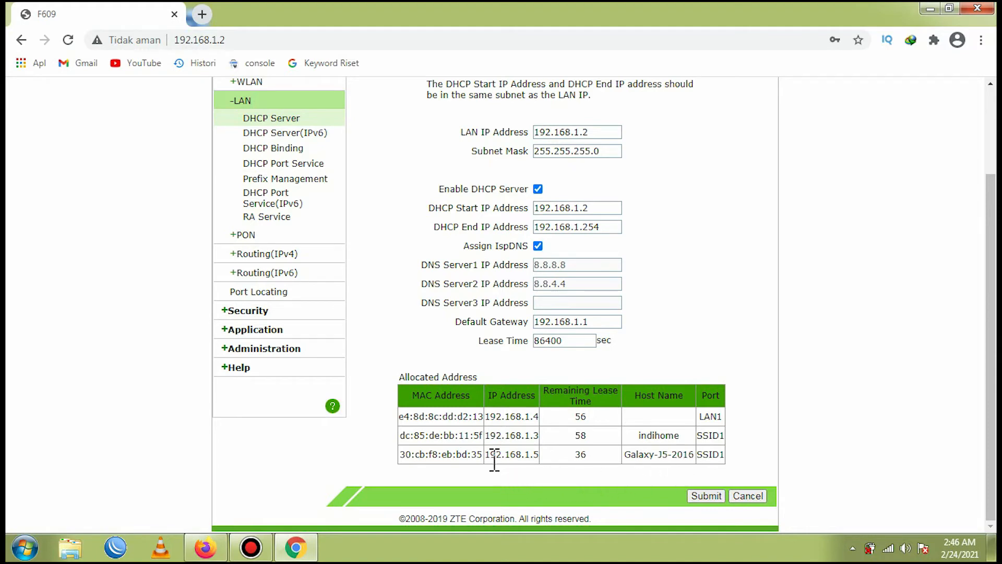
{"action": "left_click_drag", "start_coordinate": [483, 452], "coordinate": [401, 453]}
{"action": "right_click", "coordinate": [403, 453]}
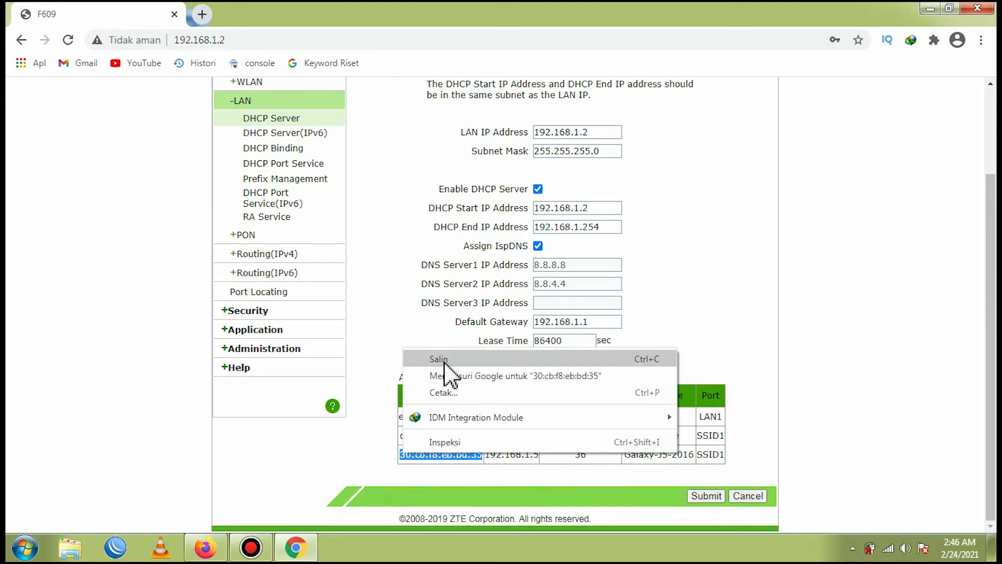
{"action": "left_click", "coordinate": [420, 475]}
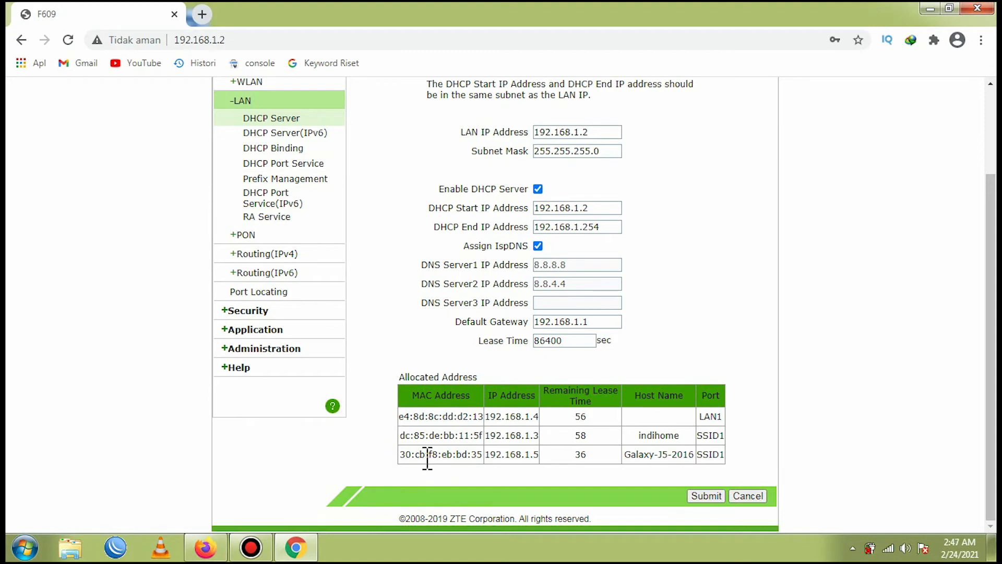
- Set the SSID1 access control mode to Block, closing the Windows color-scheme prompt
{"action": "scroll", "coordinate": [345, 295], "scroll_direction": "up", "scroll_amount": 2}
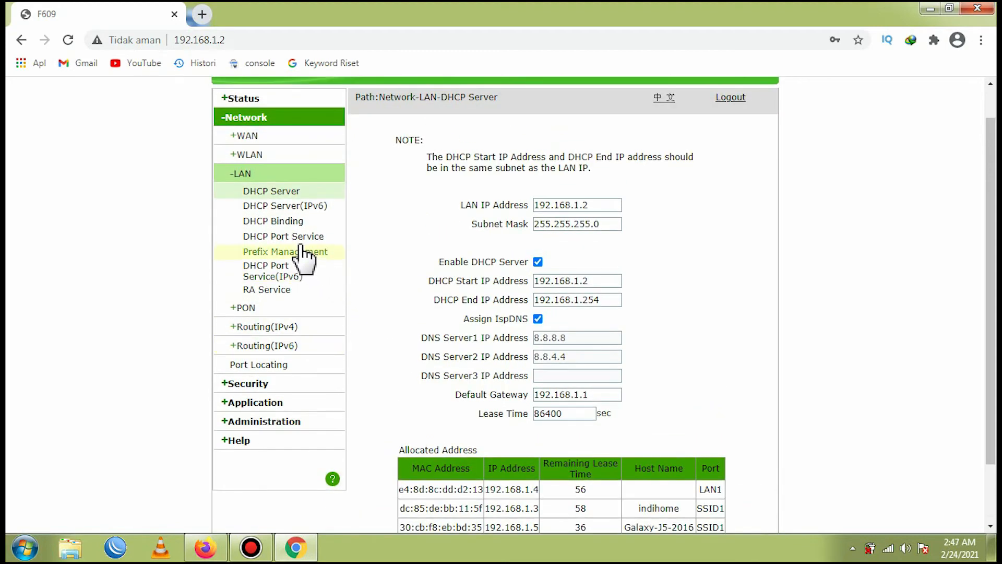
{"action": "scroll", "coordinate": [360, 316], "scroll_direction": "up", "scroll_amount": 1}
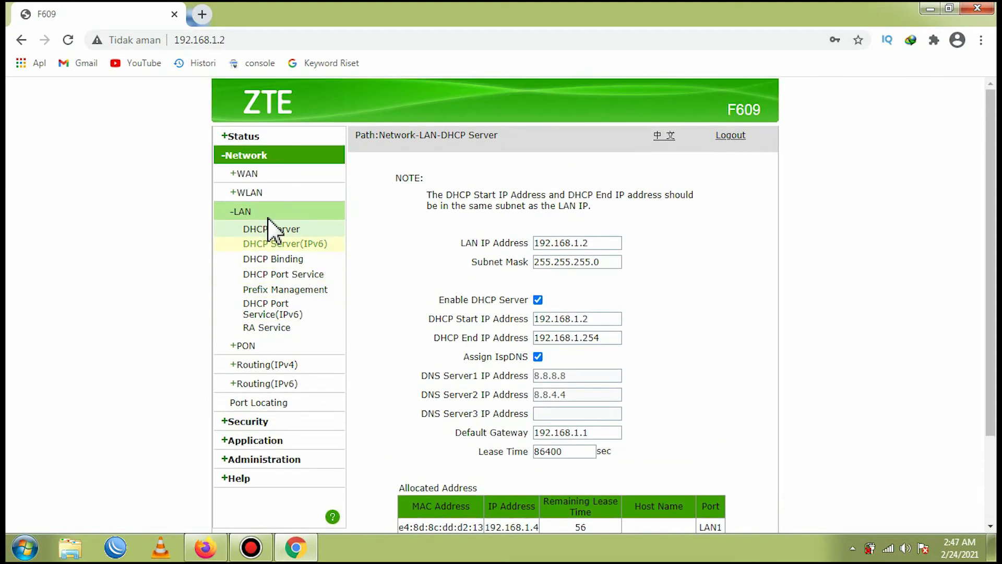
{"action": "left_click", "coordinate": [255, 187]}
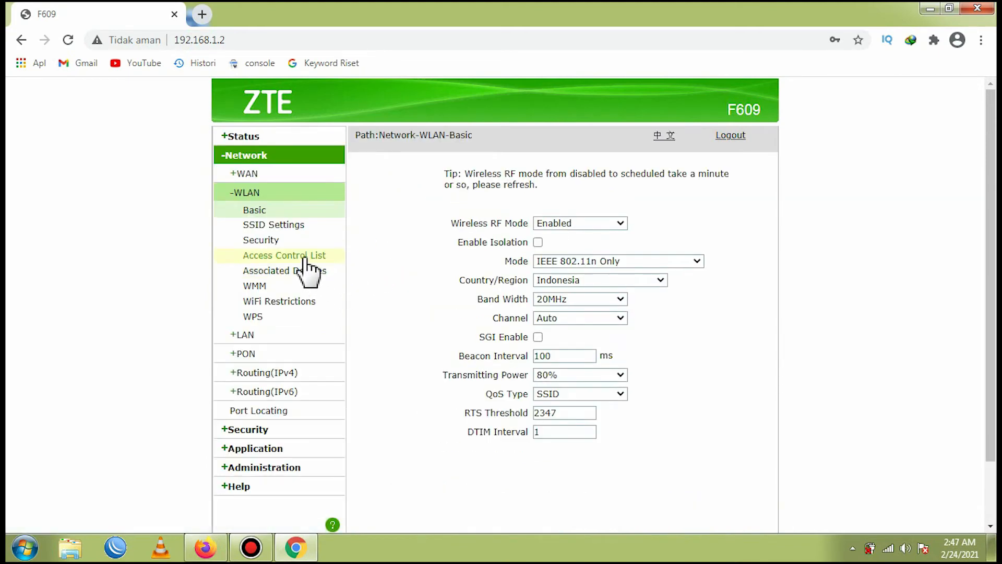
{"action": "left_click", "coordinate": [313, 256]}
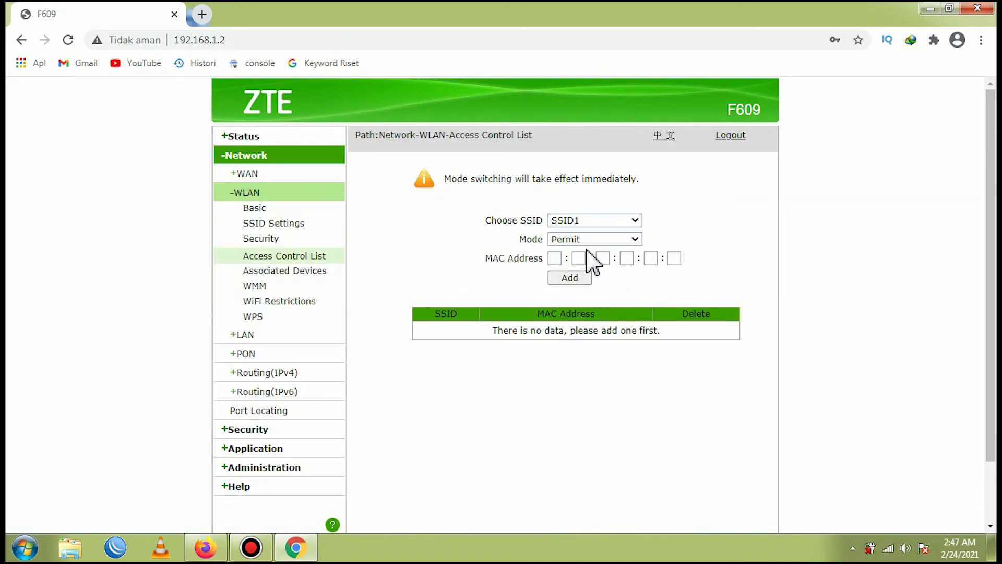
{"action": "left_click", "coordinate": [622, 240]}
{"action": "left_click", "coordinate": [573, 262]}
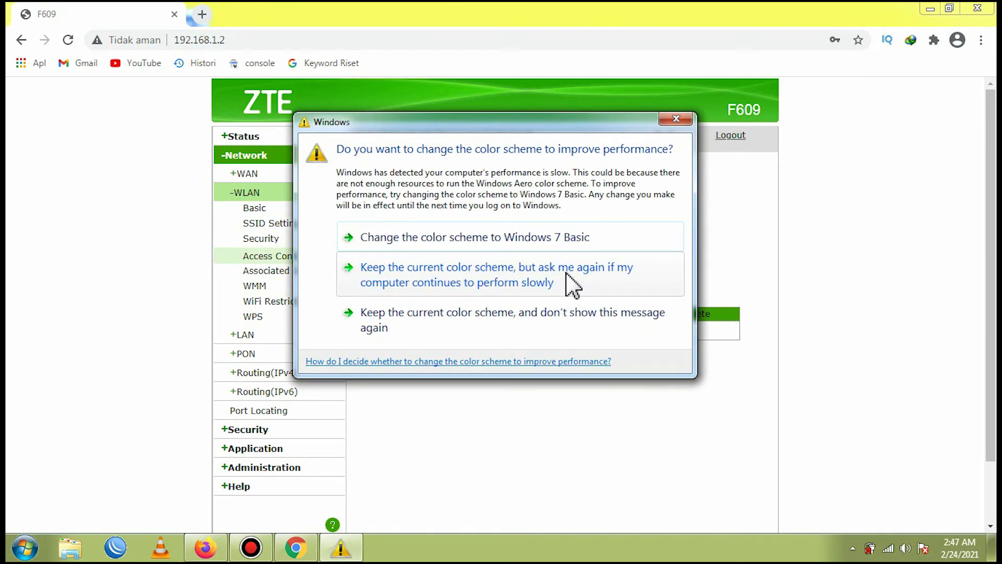
{"action": "left_click", "coordinate": [675, 120]}
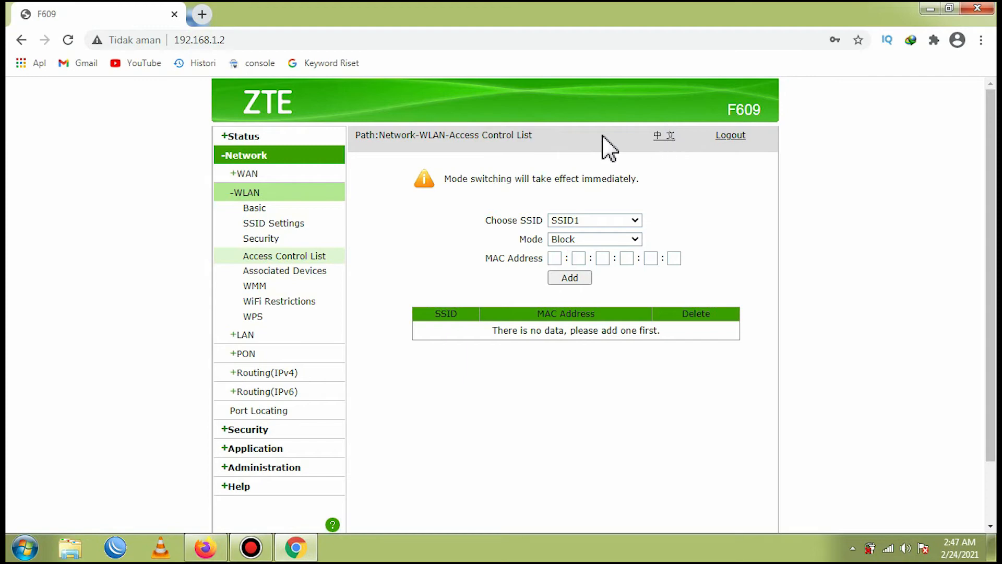
- Select the indihome client's MAC address in the LAN DHCP Server allocated address table
{"action": "left_click", "coordinate": [255, 337]}
{"action": "scroll", "coordinate": [622, 340], "scroll_direction": "down", "scroll_amount": 1}
{"action": "scroll", "coordinate": [628, 353], "scroll_direction": "down", "scroll_amount": 2}
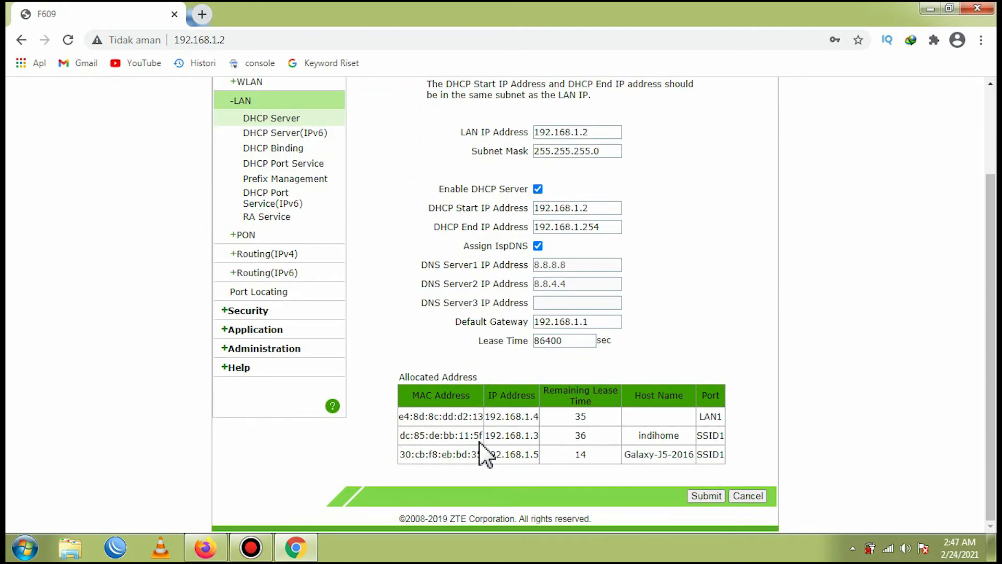
{"action": "left_click_drag", "start_coordinate": [485, 438], "coordinate": [413, 438]}
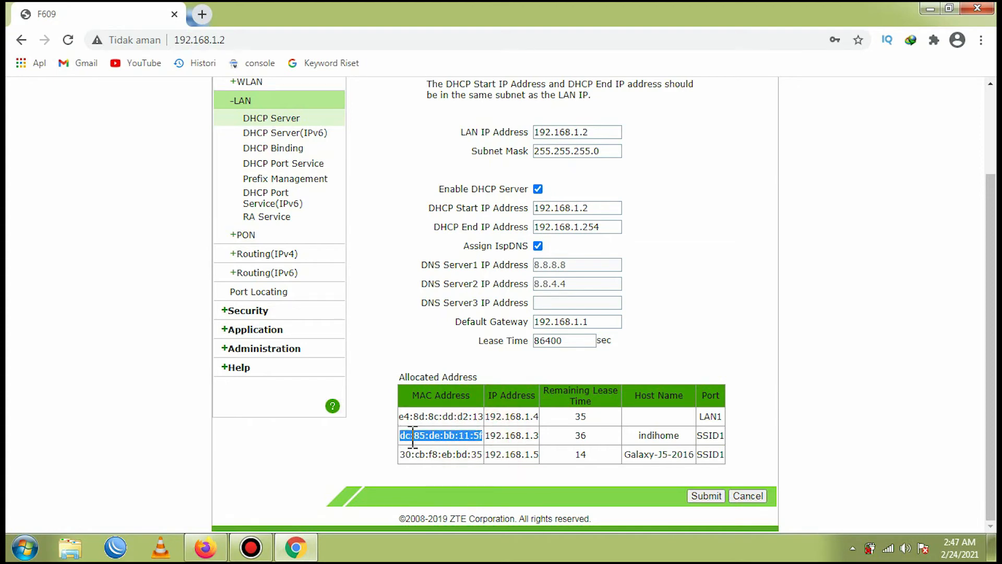
- Open Notepad and move its window beside the router page
{"action": "left_click", "coordinate": [24, 548]}
{"action": "left_click", "coordinate": [56, 345]}
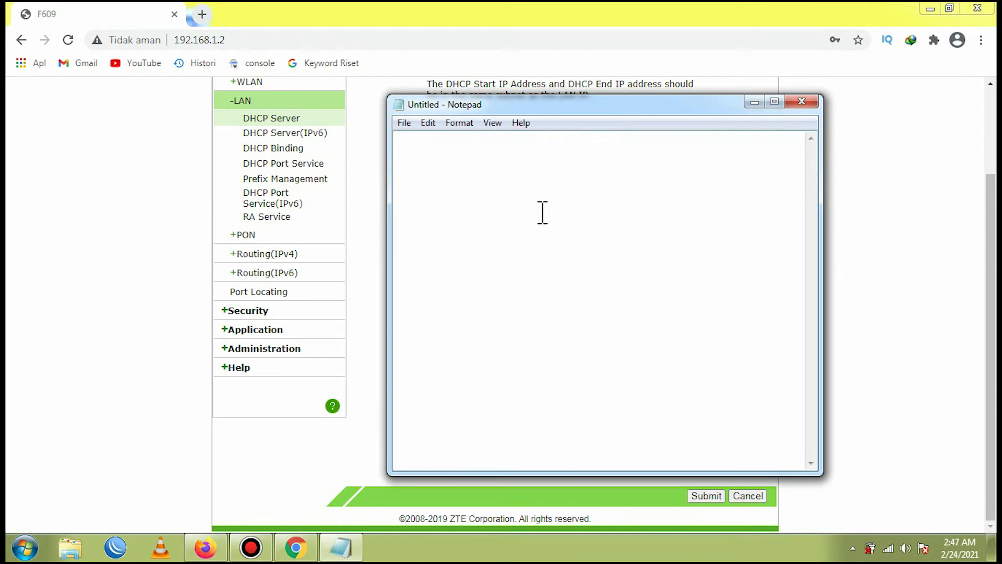
{"action": "left_click_drag", "start_coordinate": [572, 106], "coordinate": [836, 78]}
- Copy the selected indihome MAC address and paste it into Notepad
{"action": "right_click", "coordinate": [448, 435]}
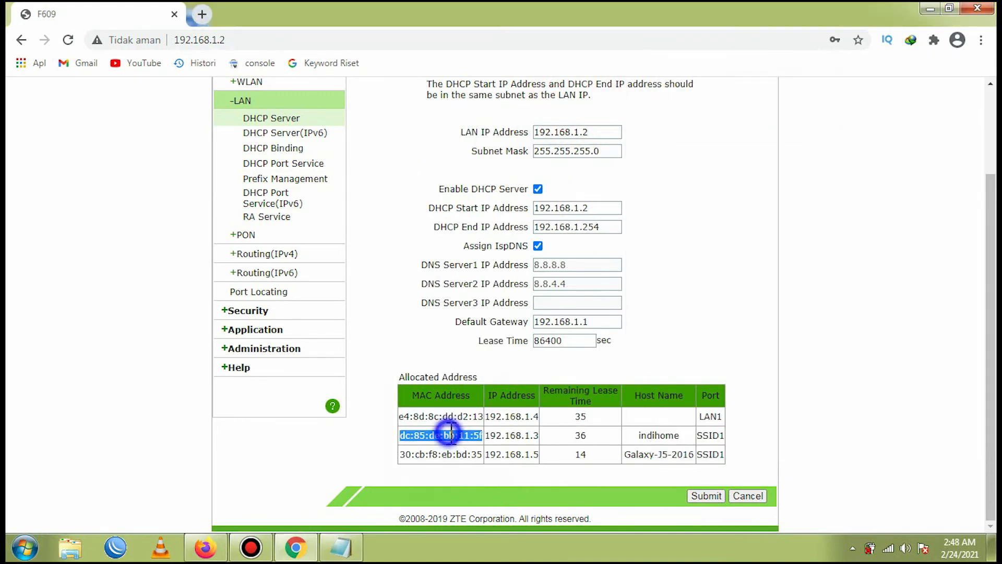
{"action": "left_click", "coordinate": [490, 339]}
{"action": "left_click", "coordinate": [340, 547]}
{"action": "right_click", "coordinate": [751, 197]}
{"action": "left_click", "coordinate": [783, 259]}
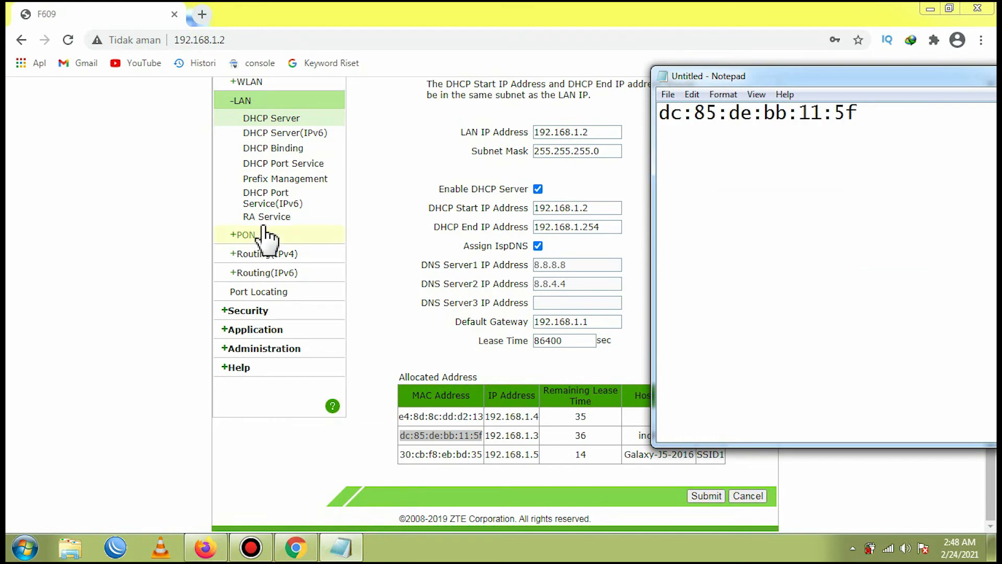
- Set the SSID1 access control mode to Permit on the WLAN Access Control List page
{"action": "left_click", "coordinate": [172, 225]}
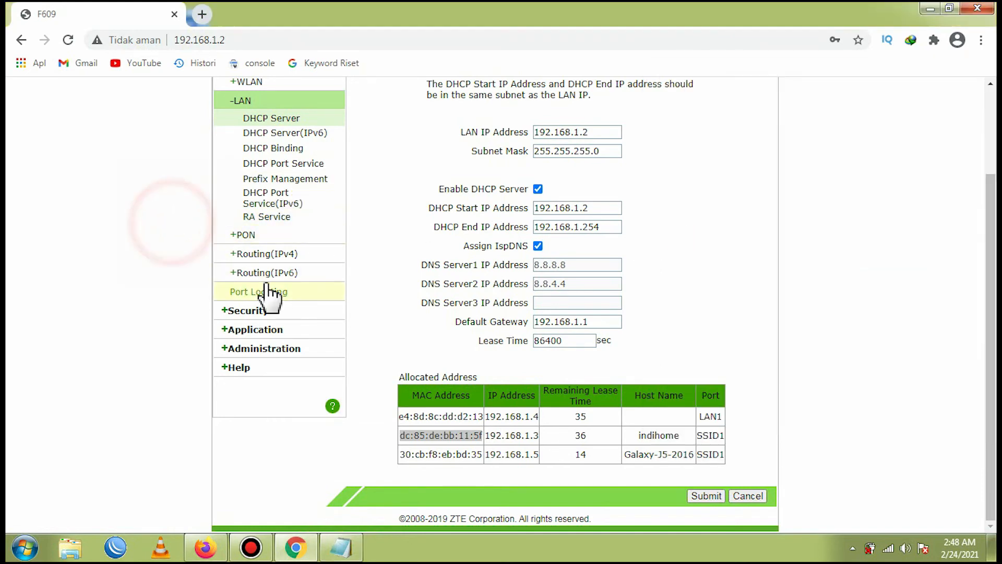
{"action": "scroll", "coordinate": [268, 291], "scroll_direction": "up", "scroll_amount": 2}
{"action": "left_click", "coordinate": [257, 187]}
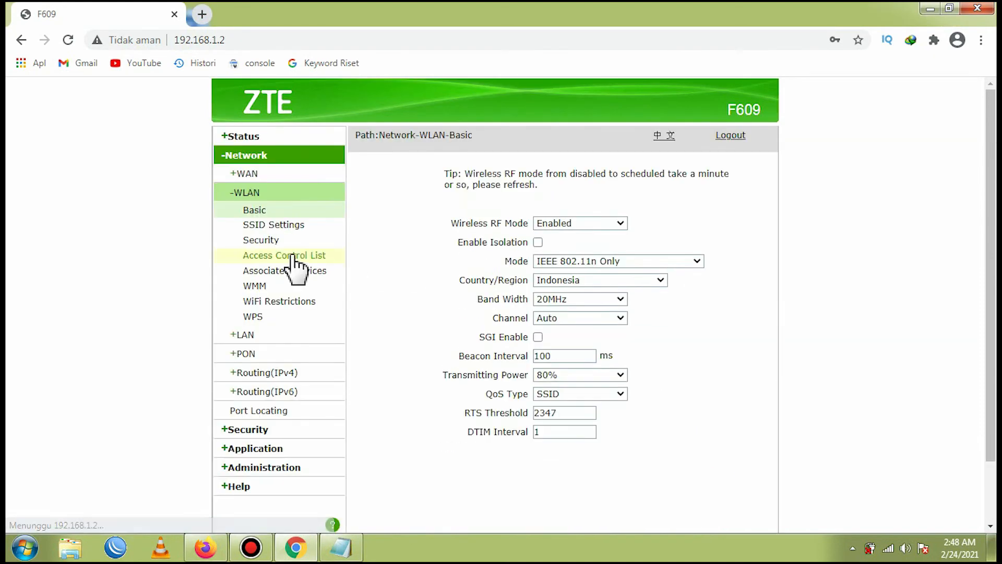
{"action": "left_click", "coordinate": [290, 256]}
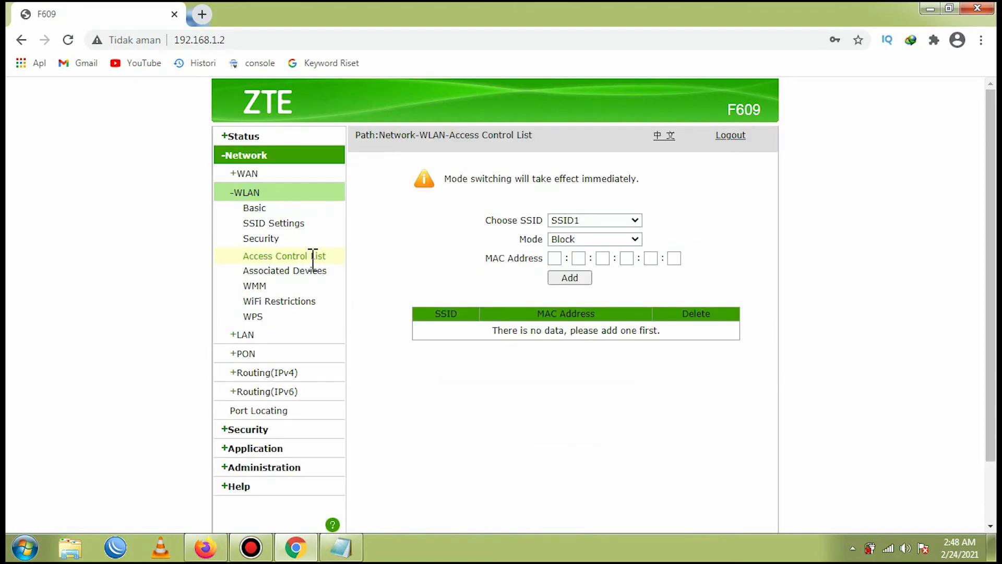
{"action": "left_click", "coordinate": [605, 240]}
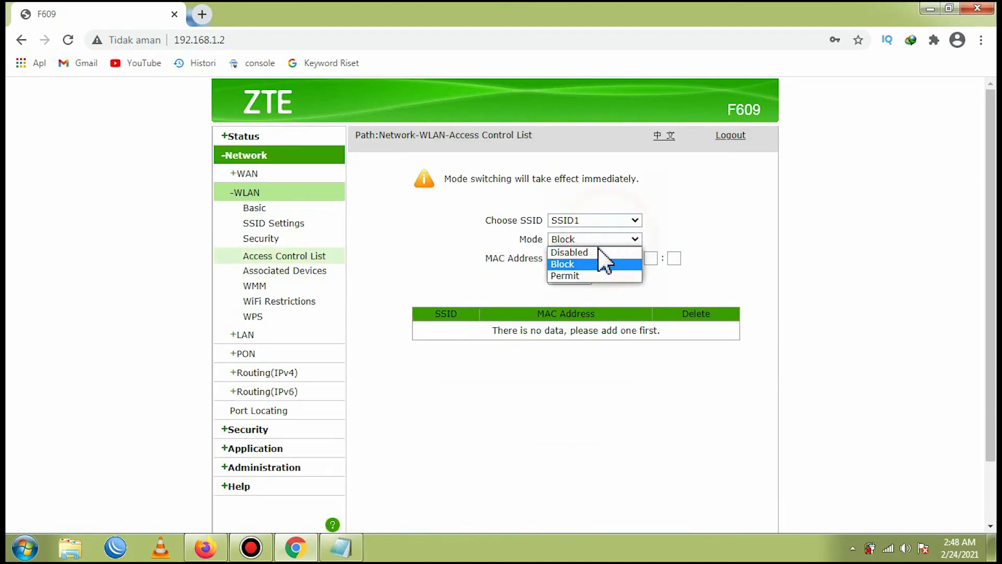
{"action": "left_click", "coordinate": [609, 274]}
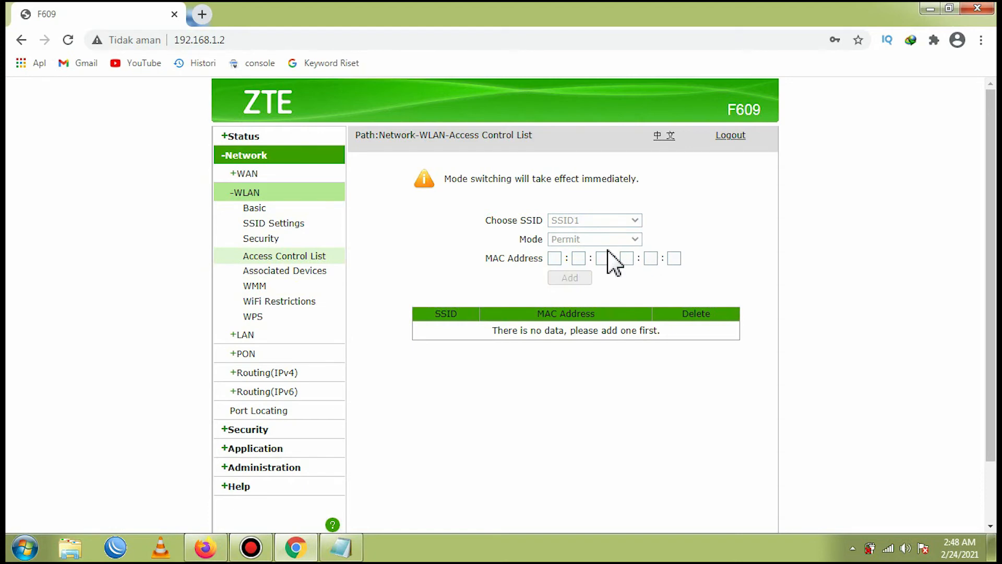
- Bring Notepad forward and select the pasted MAC address text
{"action": "left_click", "coordinate": [340, 548]}
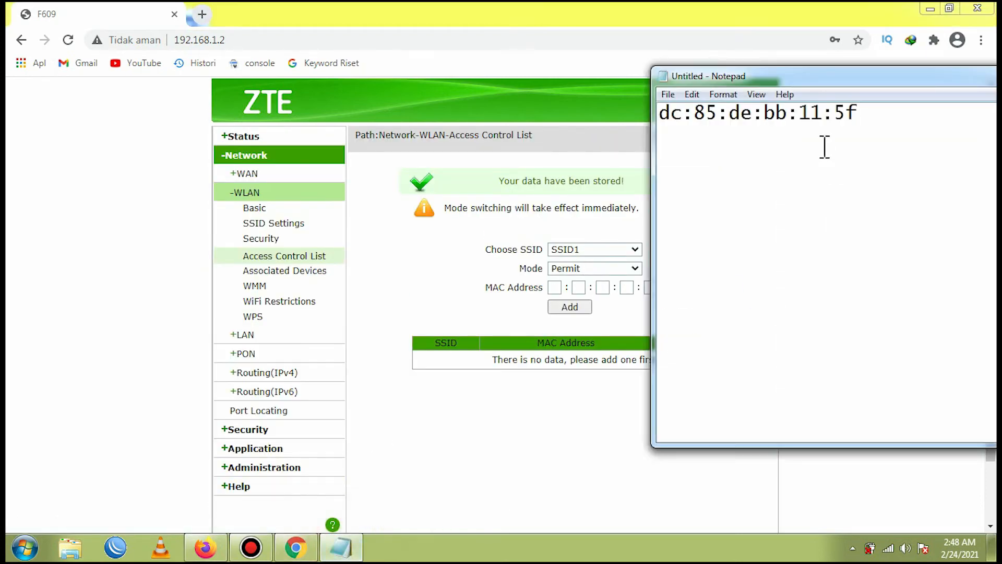
{"action": "left_click_drag", "start_coordinate": [859, 116], "coordinate": [683, 116]}
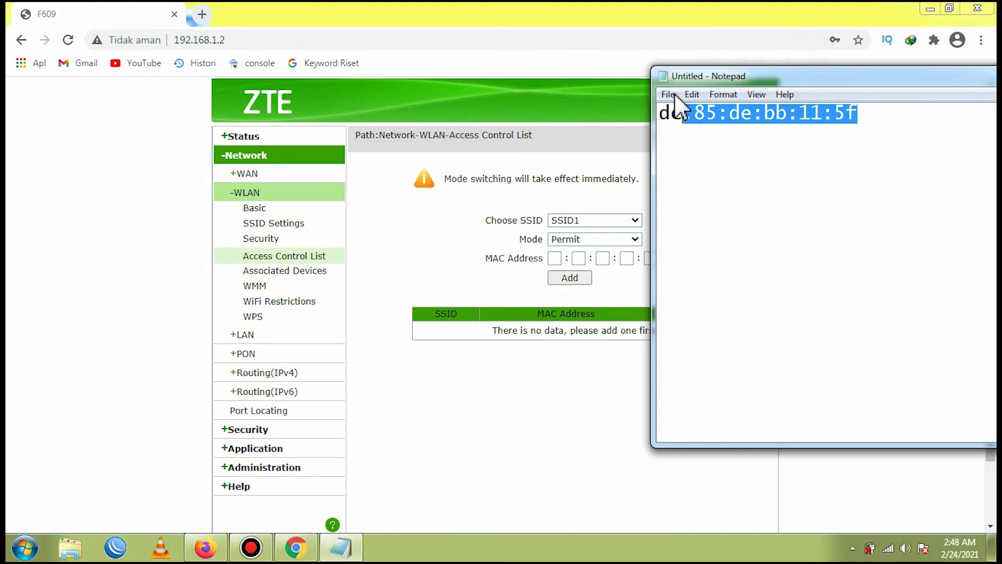
{"action": "left_click_drag", "start_coordinate": [660, 115], "coordinate": [868, 139]}
- Switch the SSID1 access control mode to Block and back to Permit
{"action": "left_click", "coordinate": [635, 239]}
{"action": "left_click", "coordinate": [637, 265]}
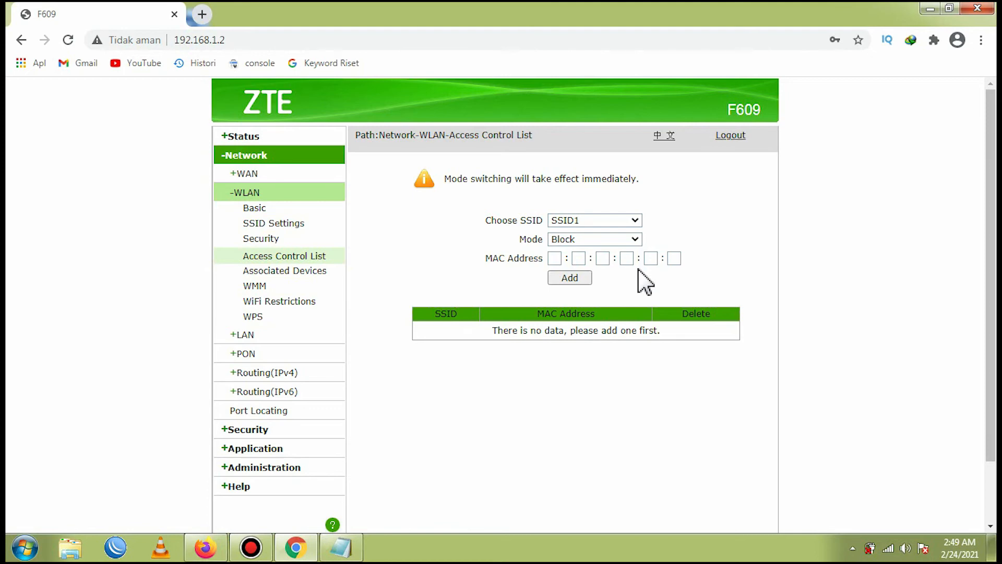
{"action": "left_click", "coordinate": [606, 240]}
{"action": "left_click", "coordinate": [600, 275]}
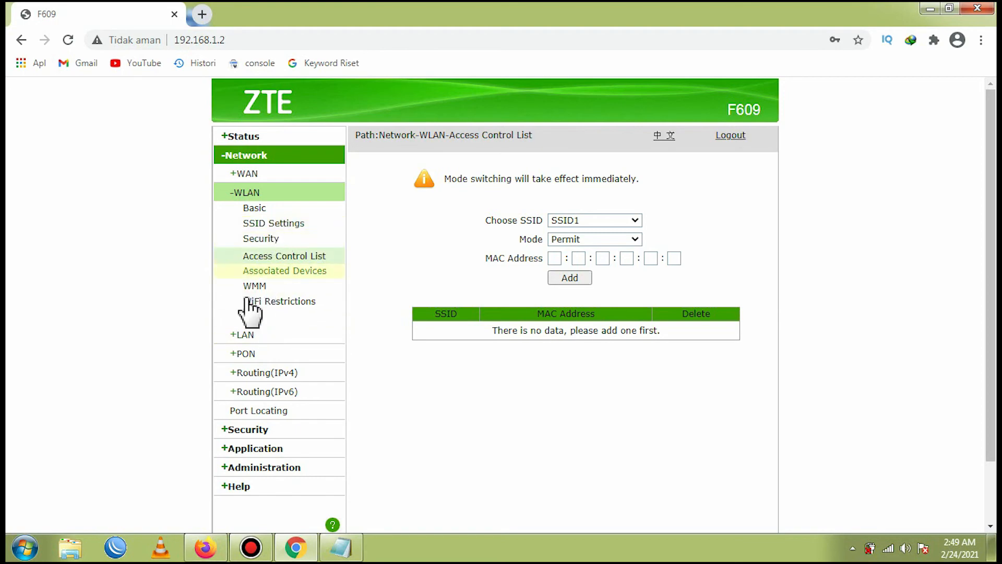
- Disable the DHCP server on the LAN DHCP Server page
{"action": "left_click", "coordinate": [246, 334]}
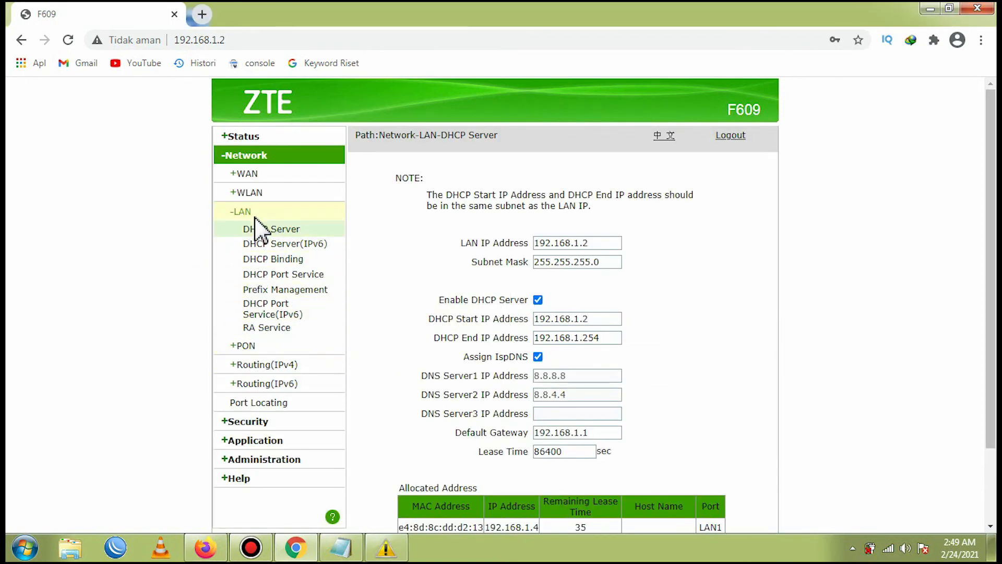
{"action": "left_click", "coordinate": [253, 173]}
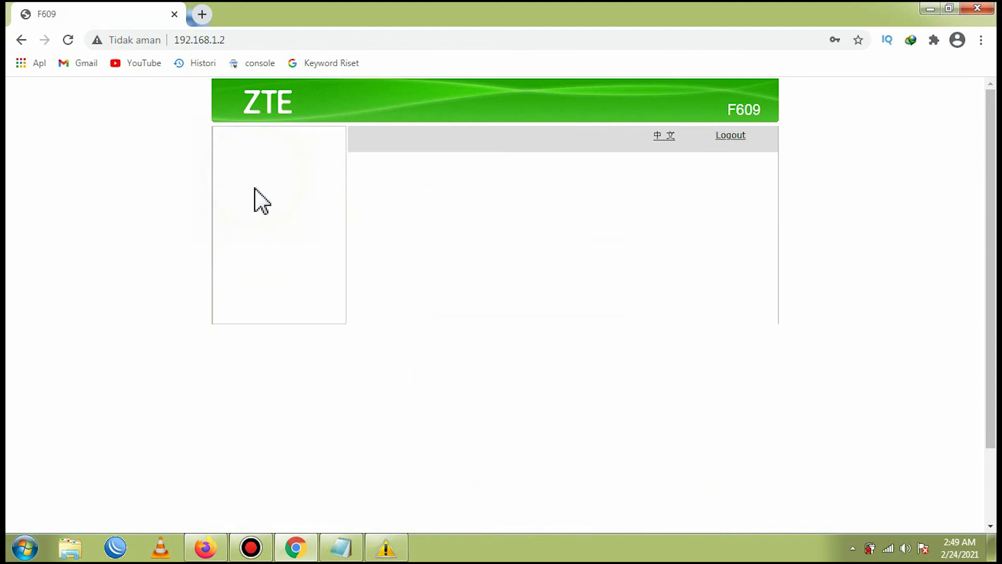
{"action": "left_click", "coordinate": [271, 326]}
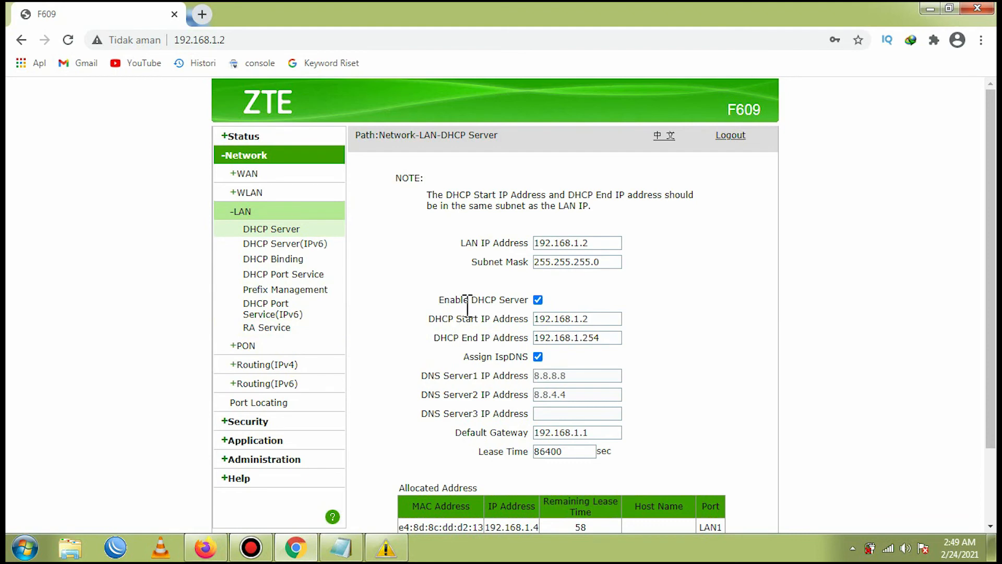
{"action": "left_click", "coordinate": [538, 300]}
- Open the WLAN Access Control List page to review the SSID1 access control mode
{"action": "scroll", "coordinate": [566, 319], "scroll_direction": "down", "scroll_amount": 2}
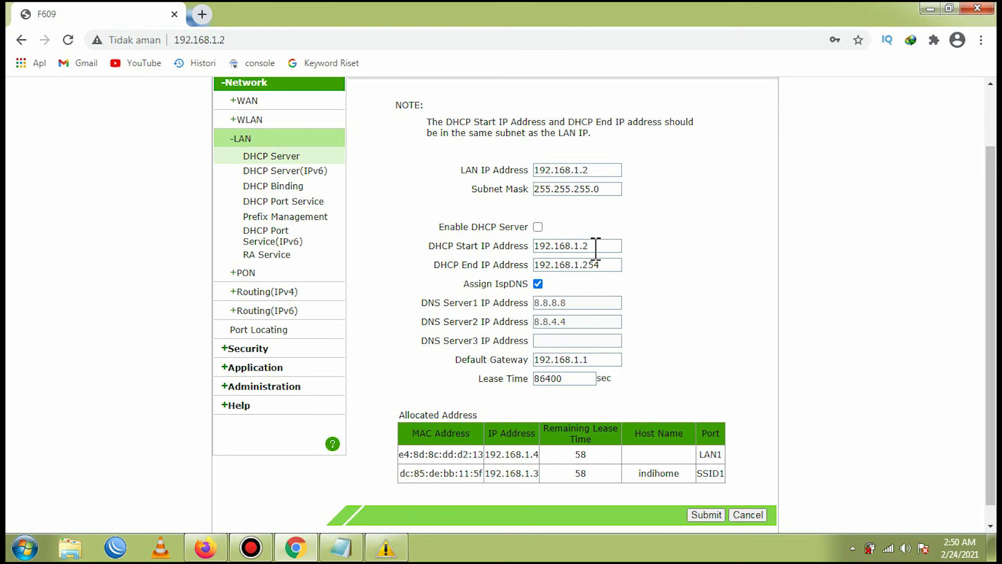
{"action": "scroll", "coordinate": [302, 245], "scroll_direction": "up", "scroll_amount": 2}
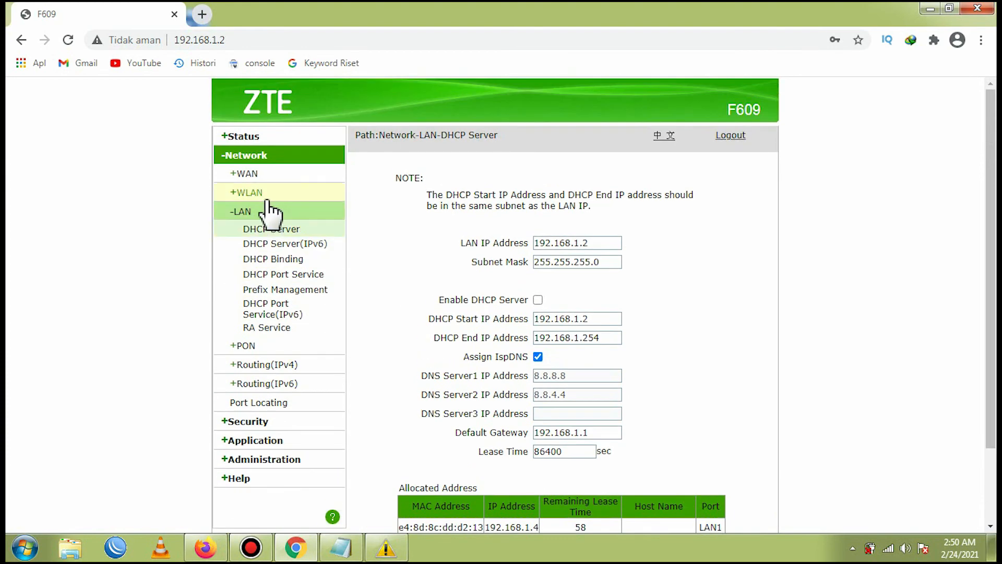
{"action": "left_click", "coordinate": [265, 195]}
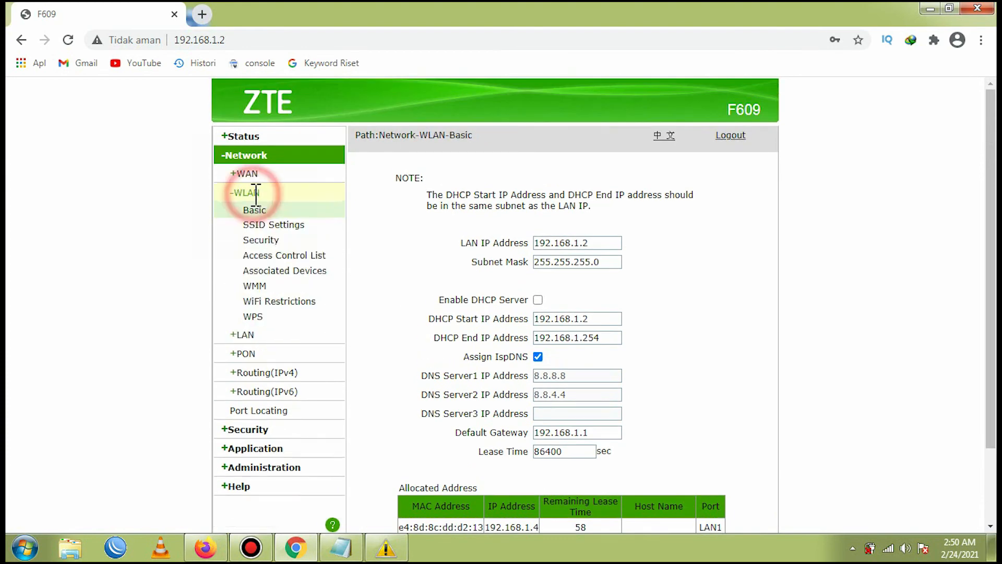
{"action": "left_click", "coordinate": [286, 255]}
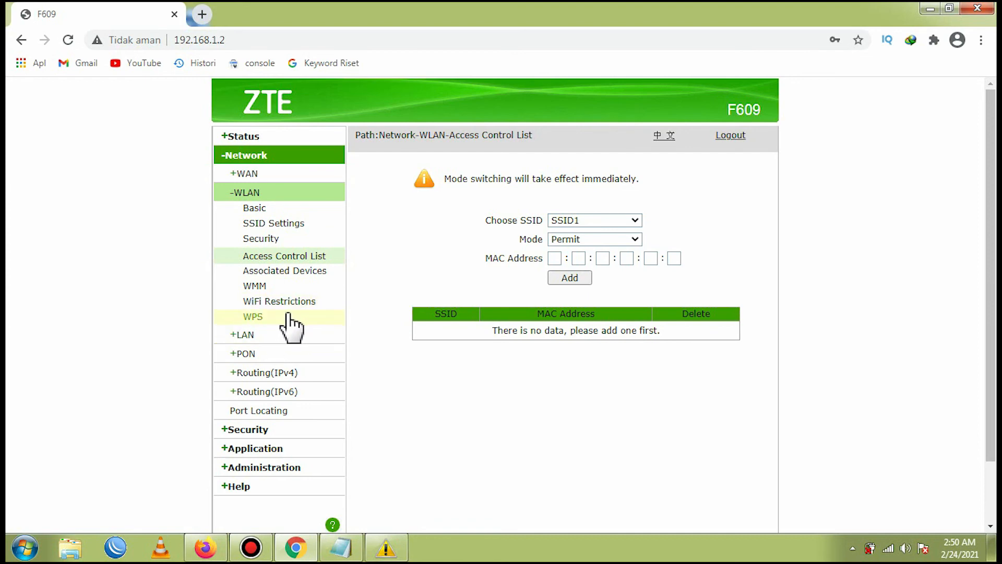
- Reopen the LAN DHCP Server page, clear Enable DHCP Server again, and check the allocated address list
{"action": "left_click", "coordinate": [248, 334]}
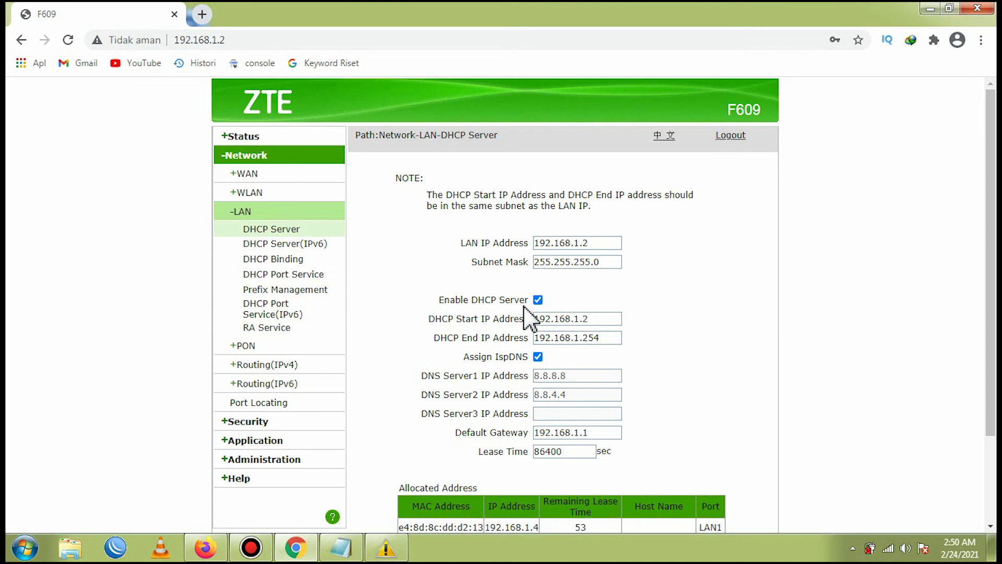
{"action": "left_click", "coordinate": [538, 300]}
{"action": "scroll", "coordinate": [551, 319], "scroll_direction": "down", "scroll_amount": 2}
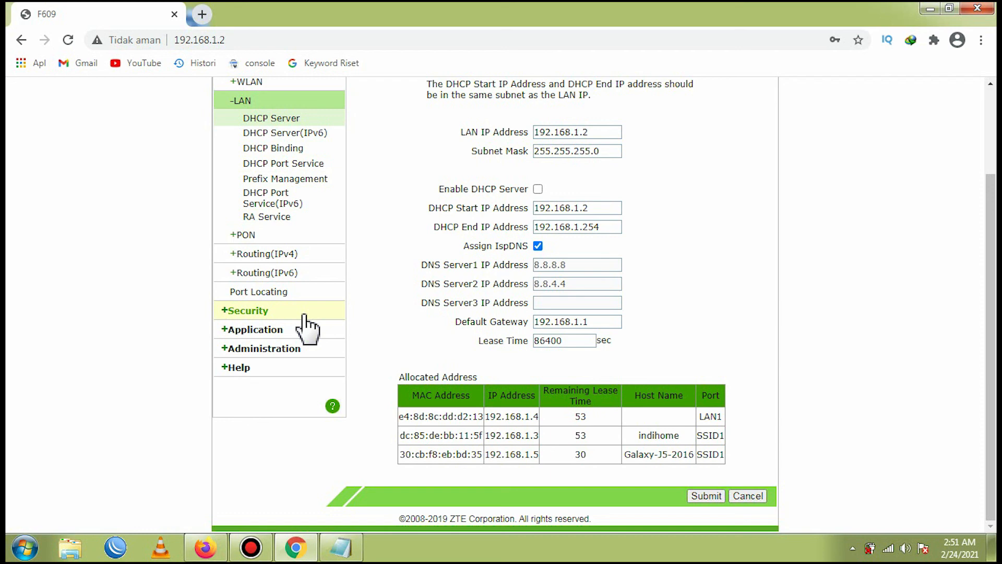
{"action": "scroll", "coordinate": [308, 329], "scroll_direction": "up", "scroll_amount": 3}
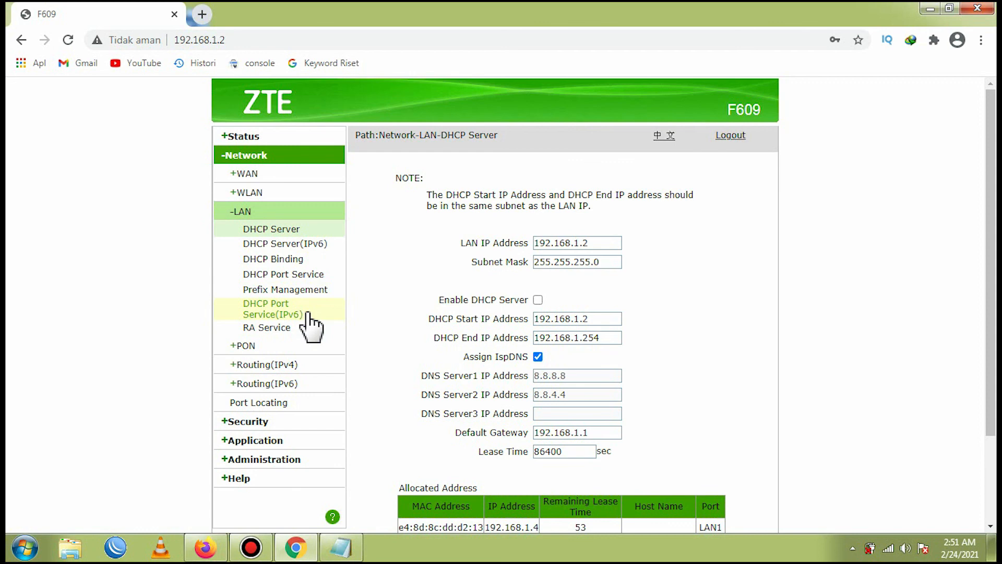
{"action": "scroll", "coordinate": [327, 318], "scroll_direction": "down", "scroll_amount": 2}
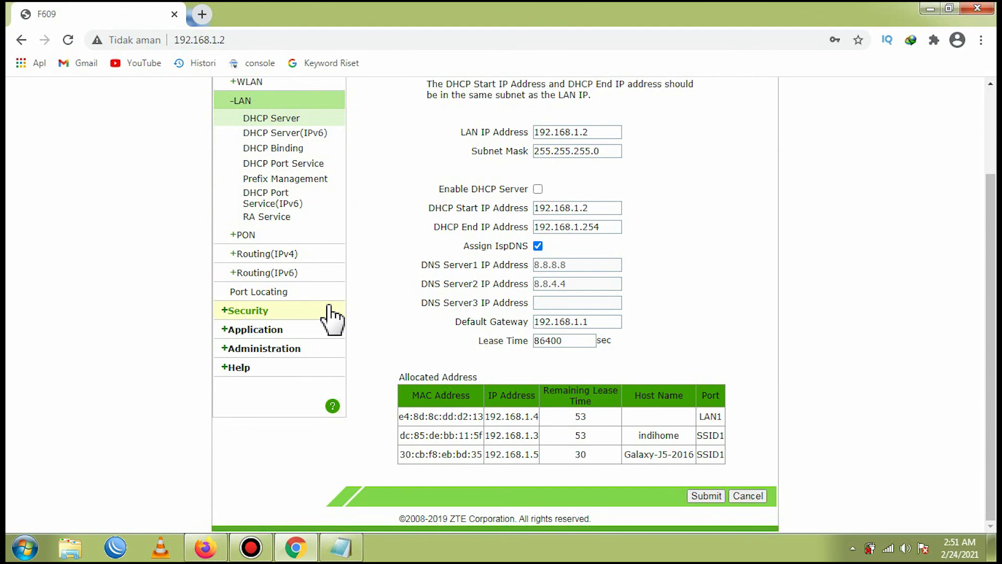
{"action": "scroll", "coordinate": [329, 313], "scroll_direction": "up", "scroll_amount": 2}
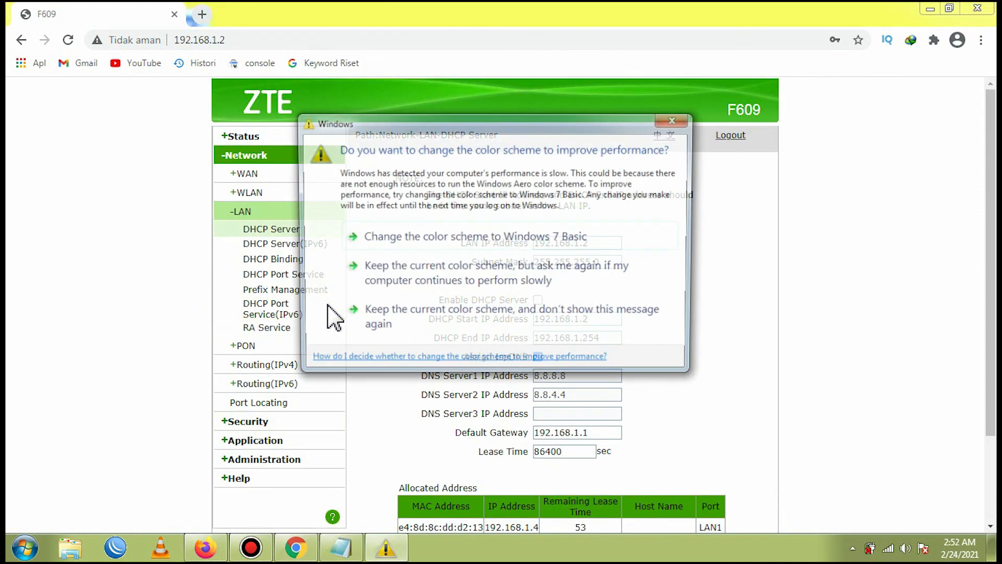
- Close the Windows colour scheme prompt
{"action": "left_click", "coordinate": [671, 120]}
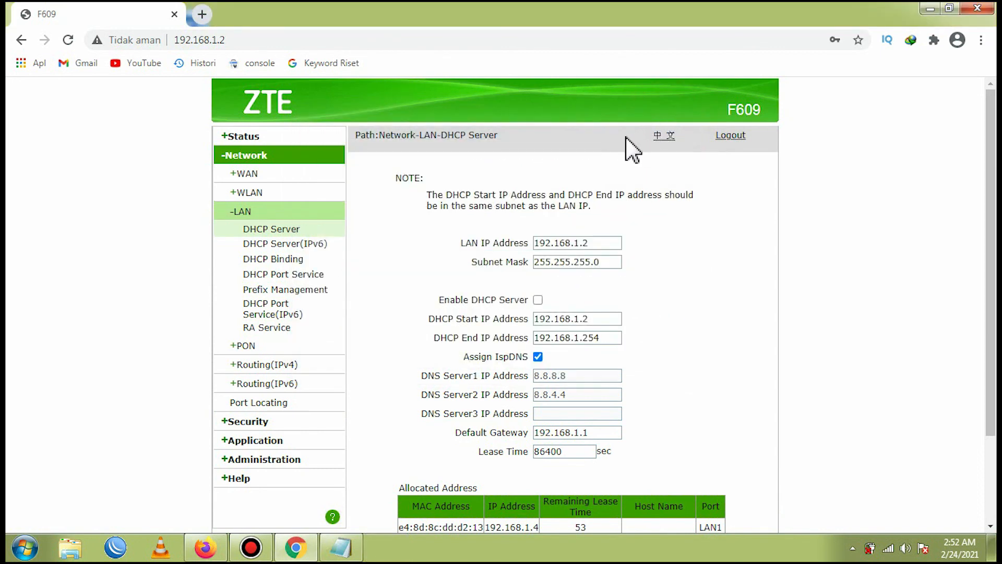